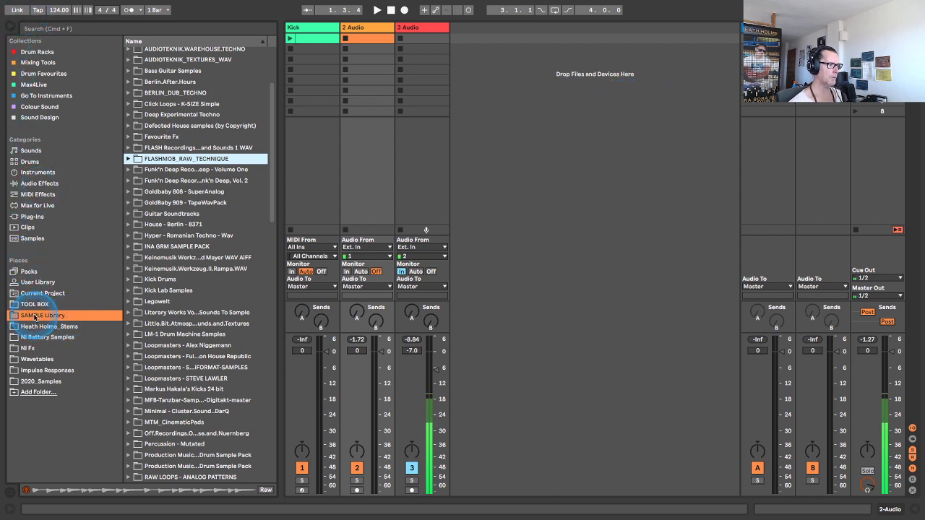
Step: Find the FLASHMOB_RAW_TECHNIQUE folder in the SAMPLE Library and expand it
scroll(171, 171, up, 2)
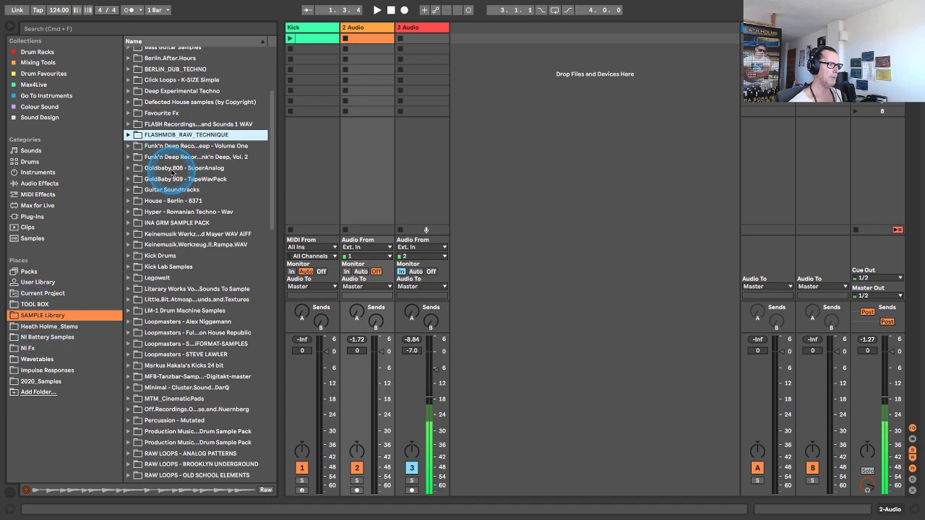
scroll(171, 173, up, 7)
scroll(209, 282, down, 4)
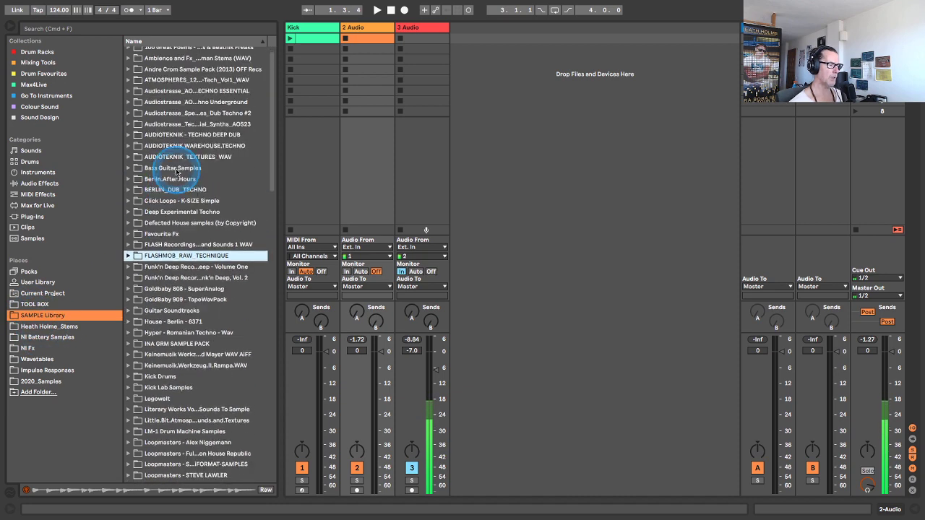
scroll(180, 231, down, 1)
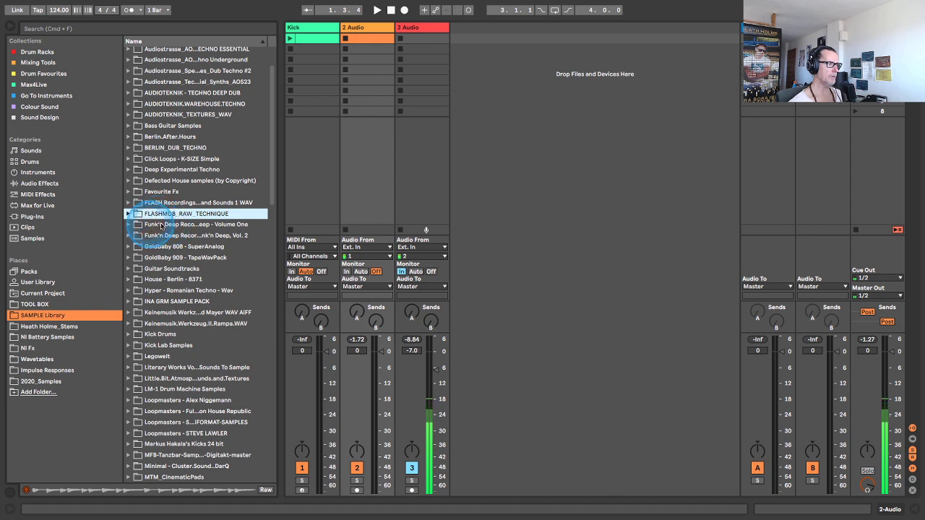
click(122, 221)
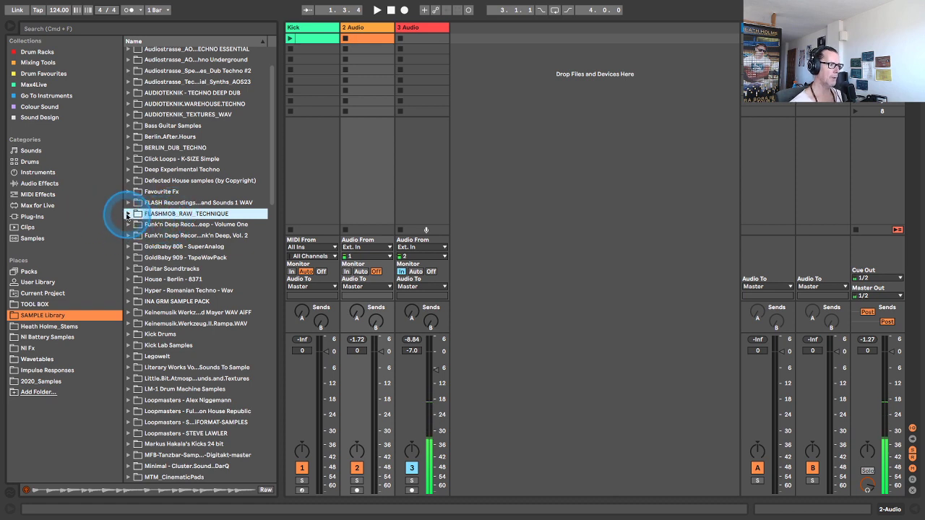
click(127, 213)
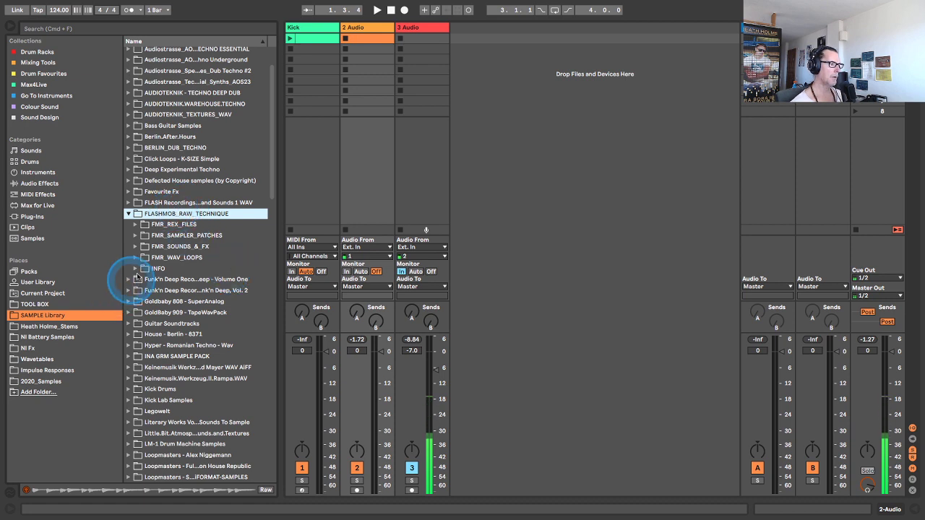
Step: Expand FMR_WAV_LOOPS and FMR_125_BASS_LPS down to the loops inside FMR_125_TB303_BASS_LPS
click(175, 258)
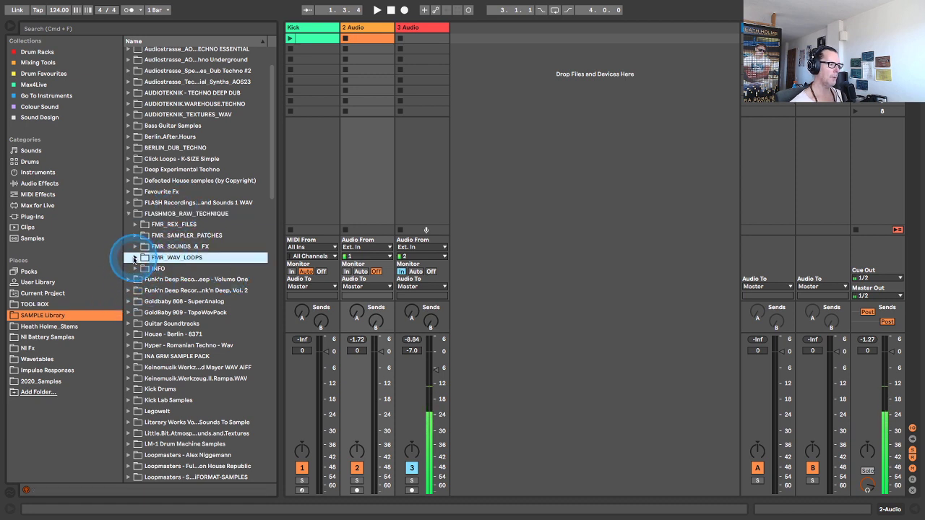
click(133, 258)
scroll(151, 279, down, 1)
click(136, 246)
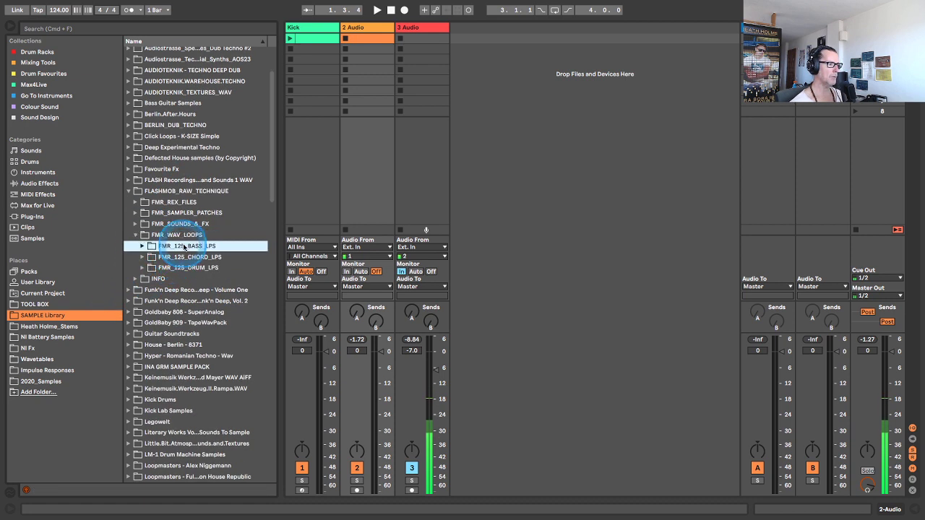
click(140, 246)
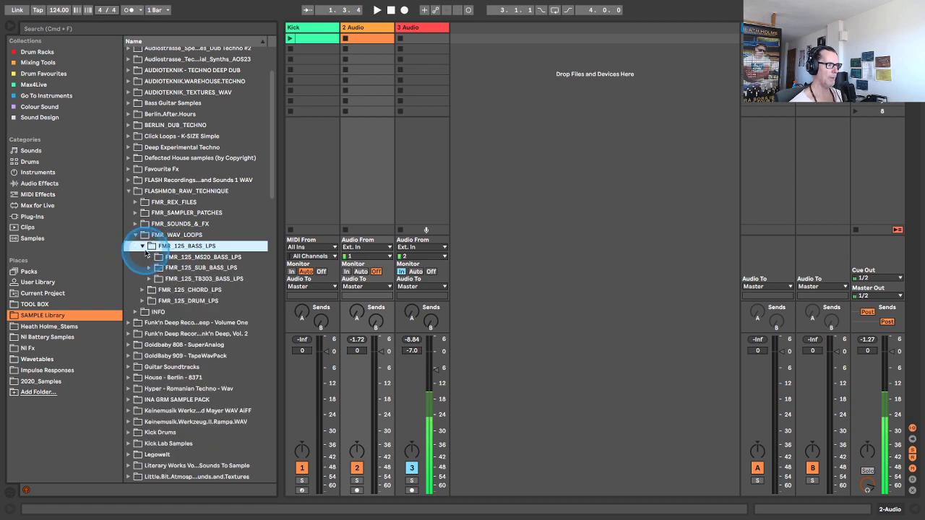
click(149, 278)
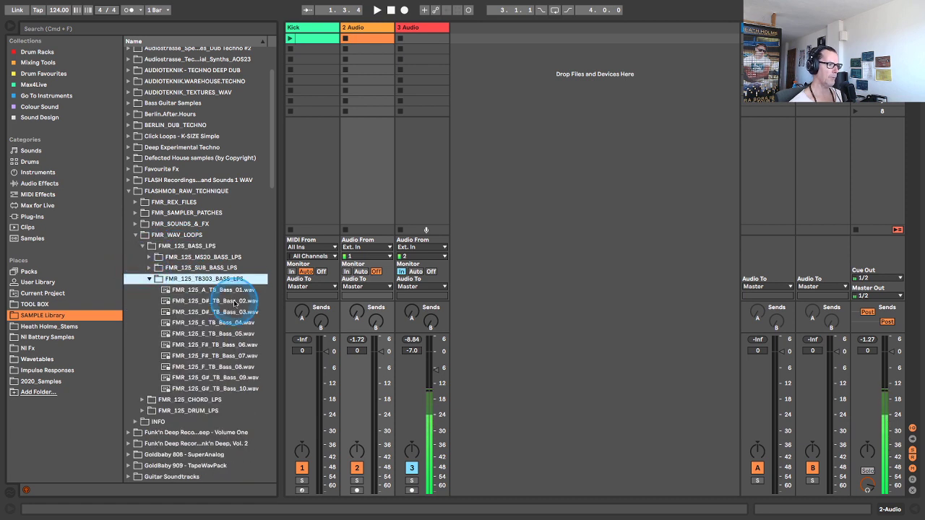
Step: Audition the TB303 bass loops from FMR_125_D#_TB_Bass_03.wav through FMR_125_F#_TB_Bass_06.wav
click(192, 313)
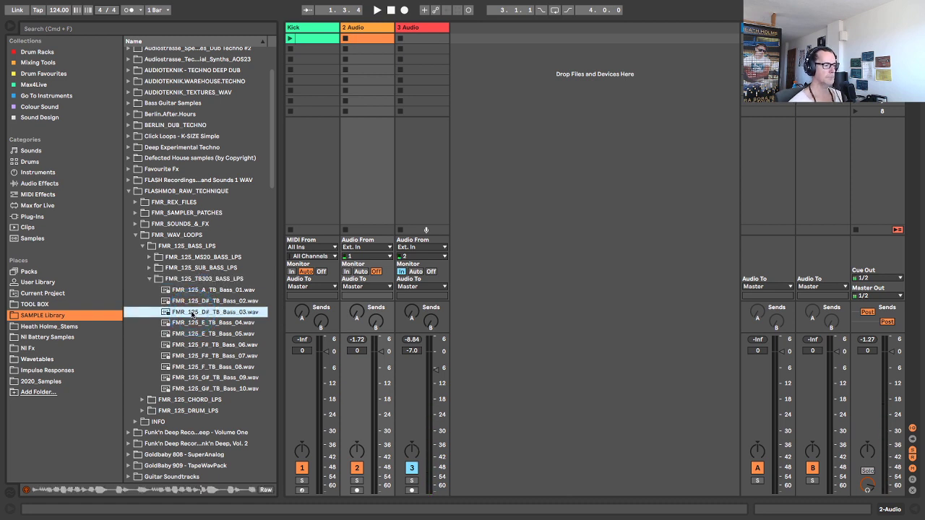
key(Down)
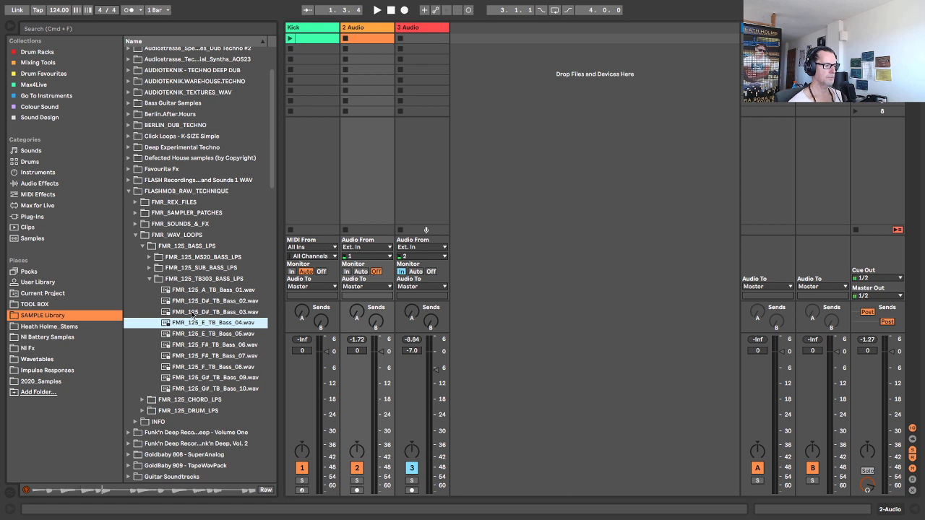
key(Down)
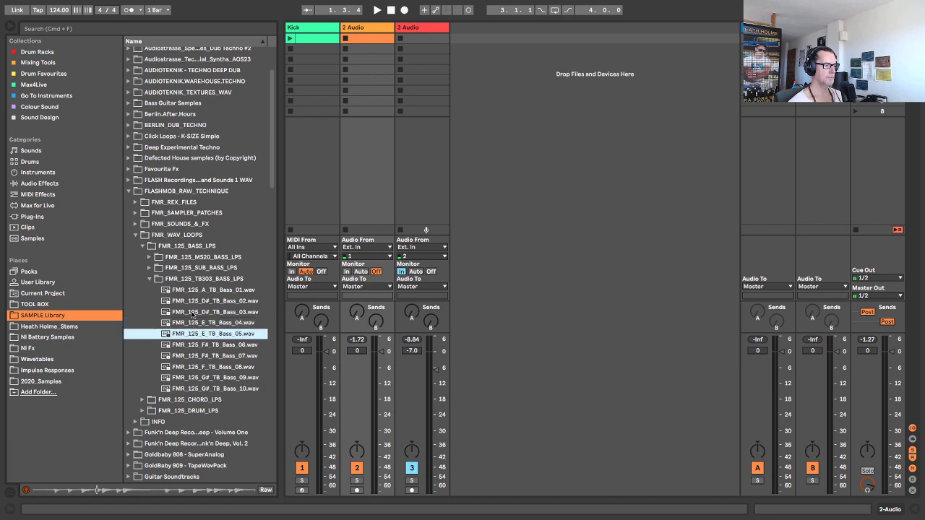
key(Down)
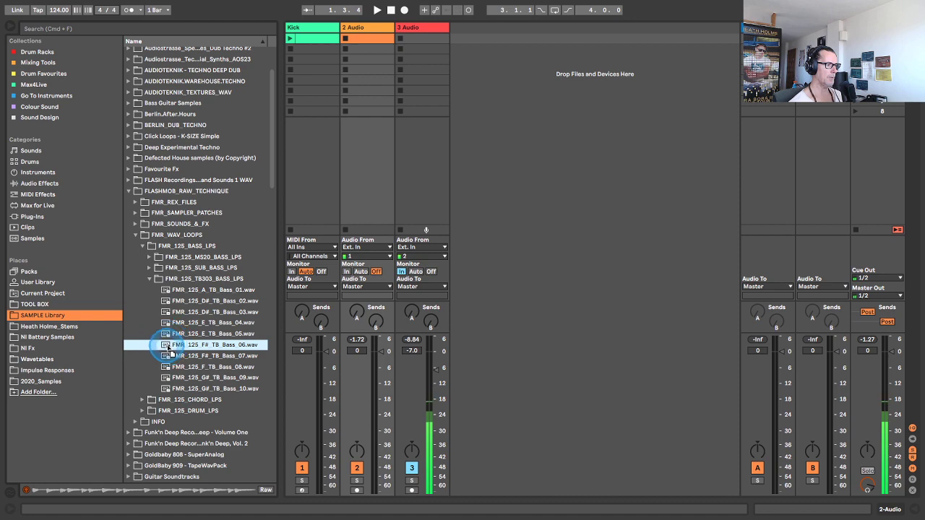
Step: Load FMR_125_F#_TB_Bass_06.wav into the first clip slot of the 2 Audio track and show its clip envelopes
drag(166, 346, 370, 43)
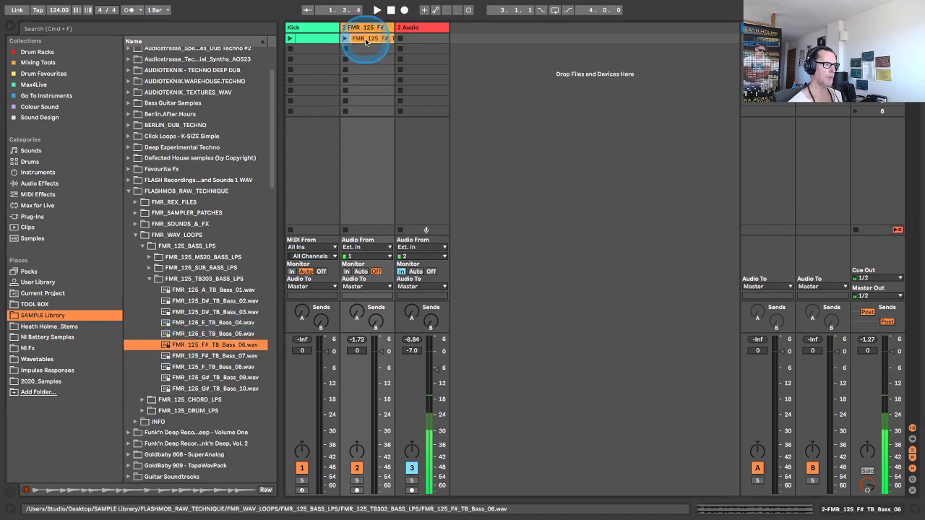
double_click(366, 39)
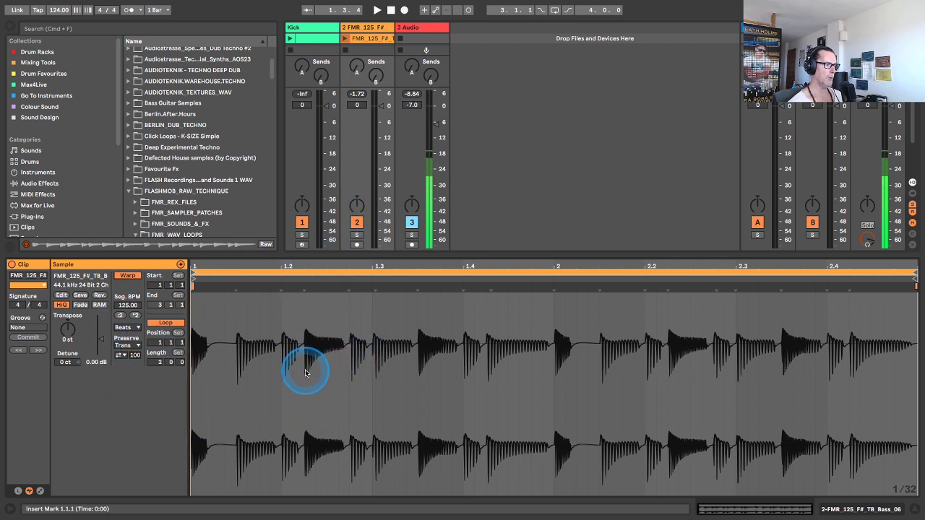
click(41, 491)
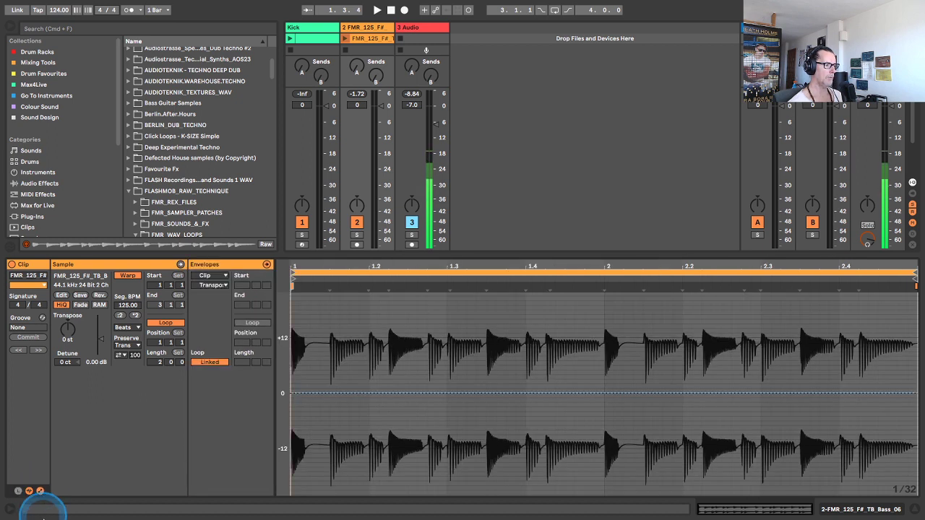
Step: Examine the envelope targets available under Clip and Mixer, ending with the Clip Transposition envelope selected
click(211, 276)
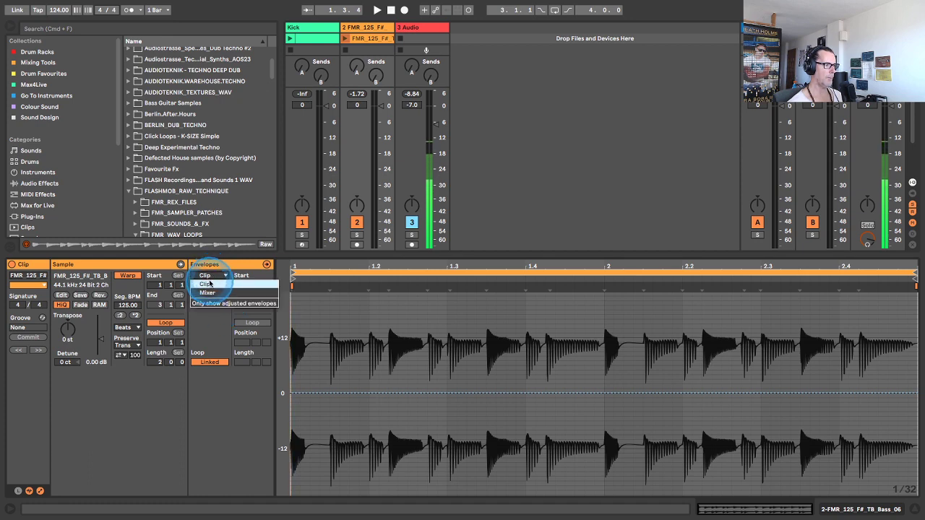
click(205, 284)
click(212, 286)
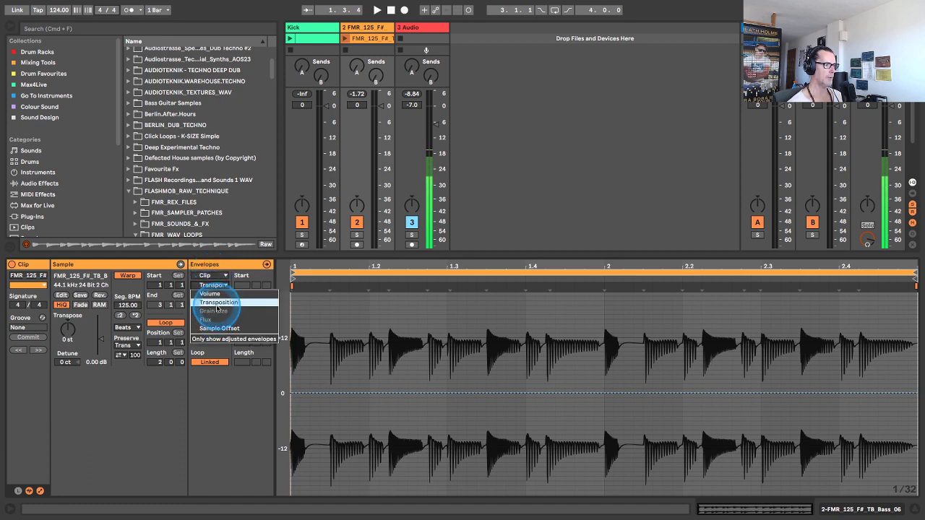
click(217, 303)
click(212, 276)
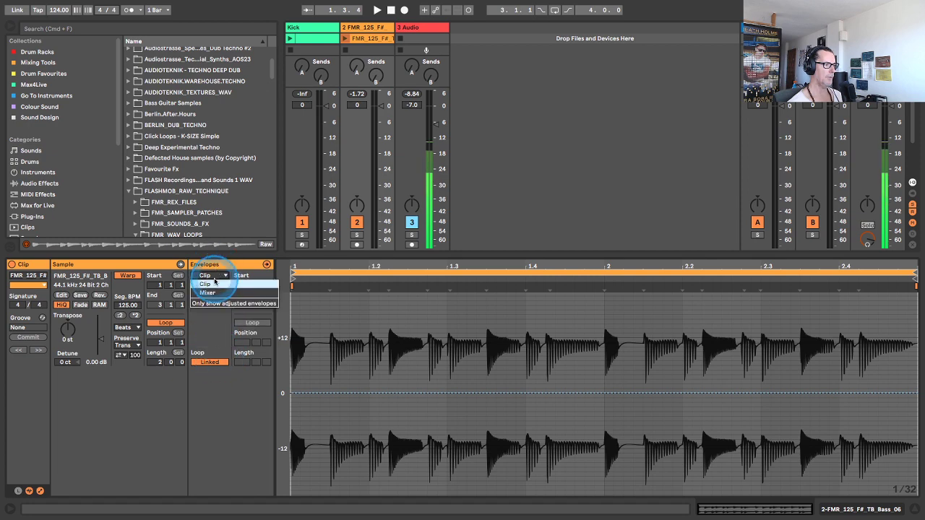
click(208, 293)
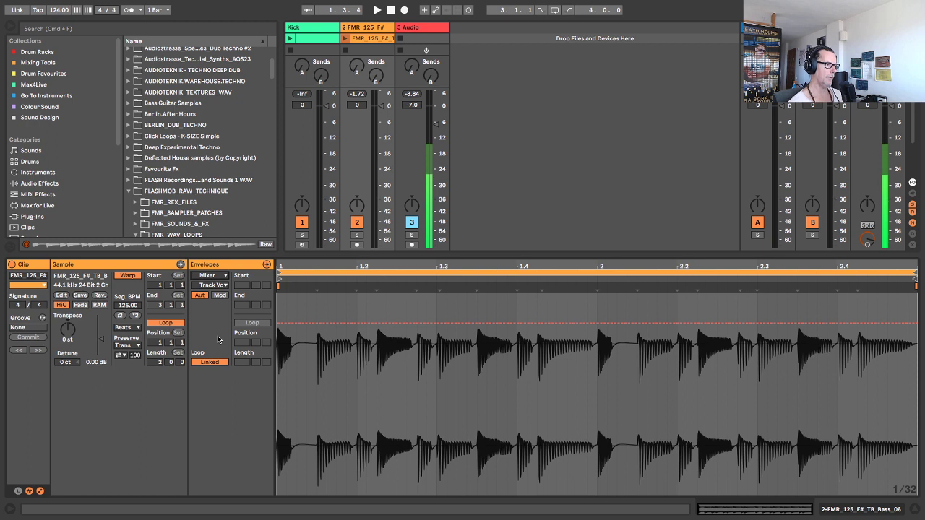
click(213, 276)
click(215, 286)
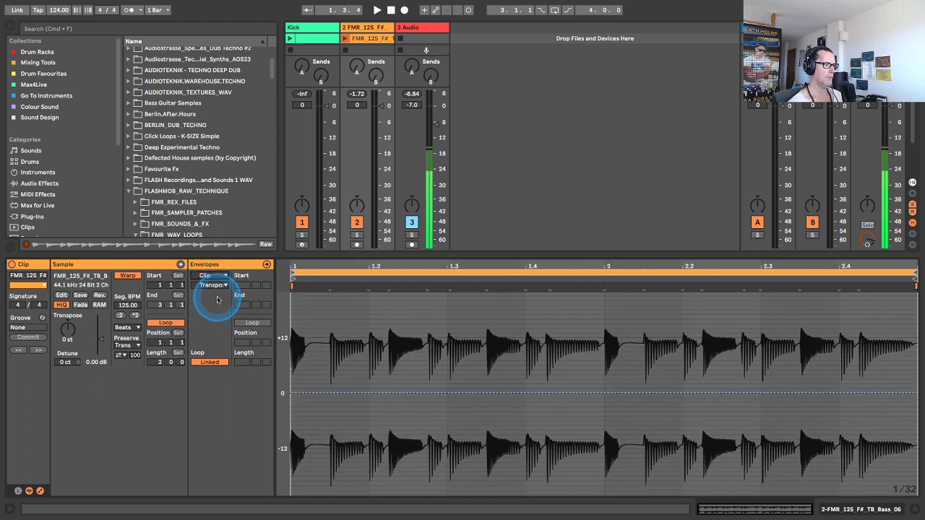
click(218, 287)
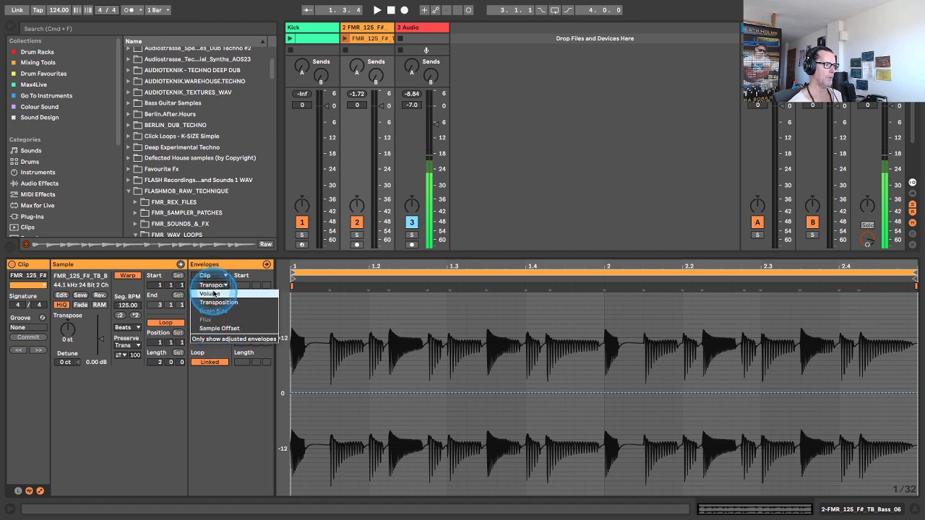
click(218, 303)
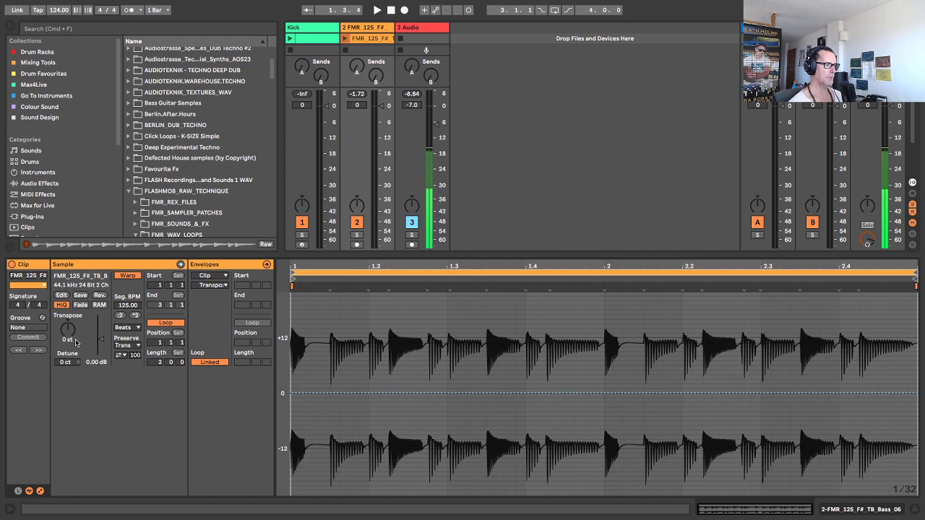
Step: Transpose the whole bass clip to -12 st and launch it
click(68, 336)
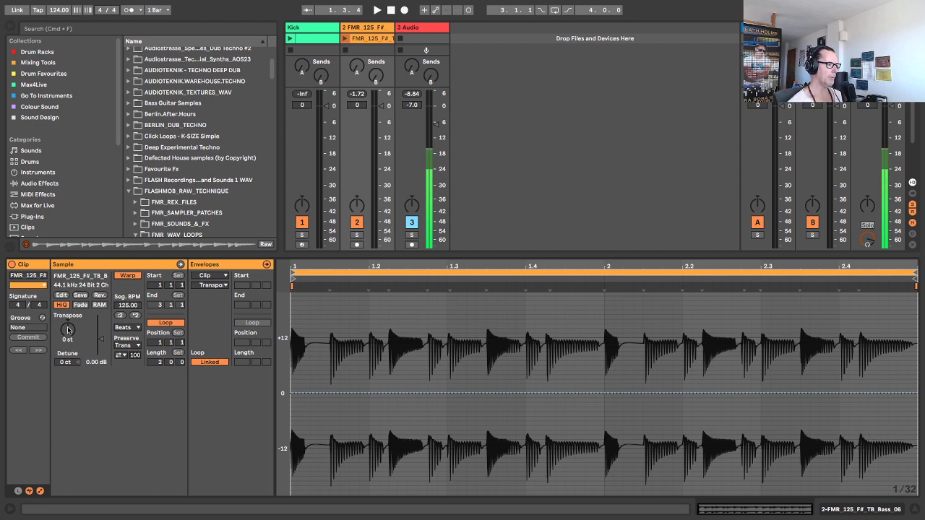
click(69, 330)
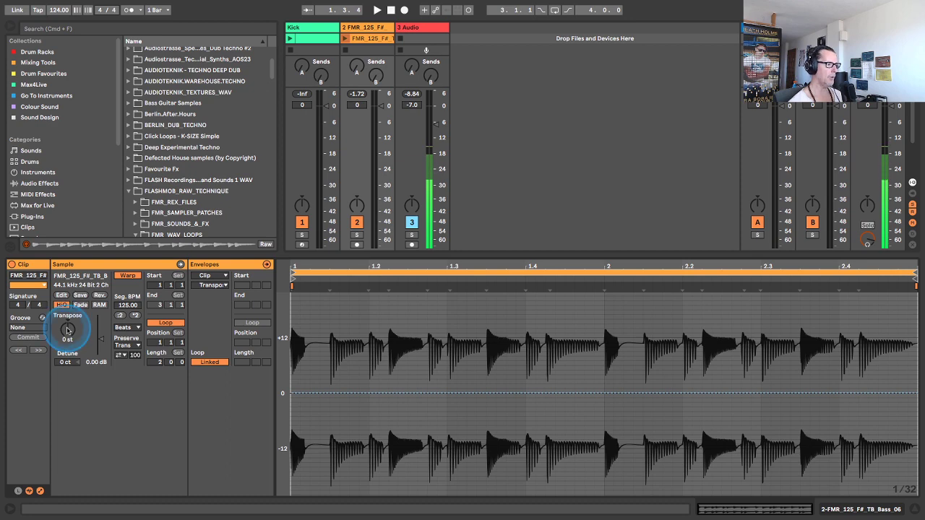
drag(69, 330, 68, 351)
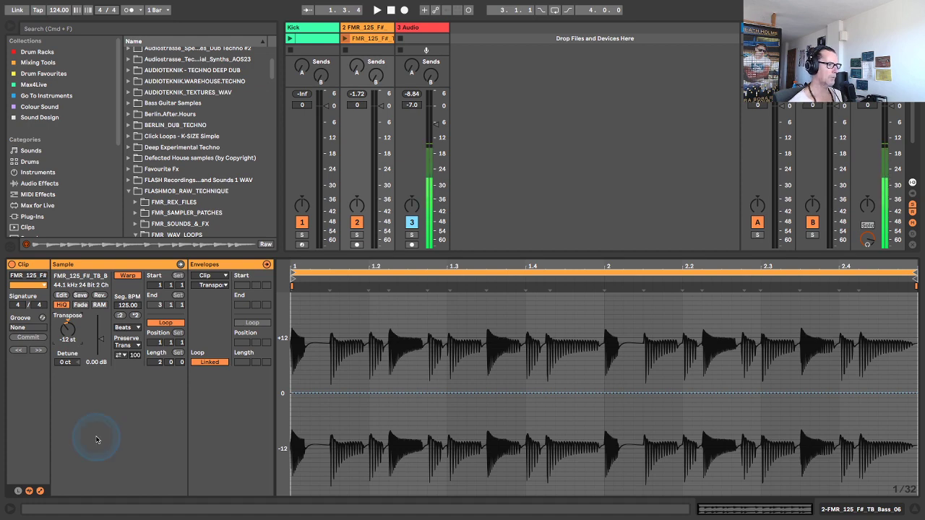
click(345, 38)
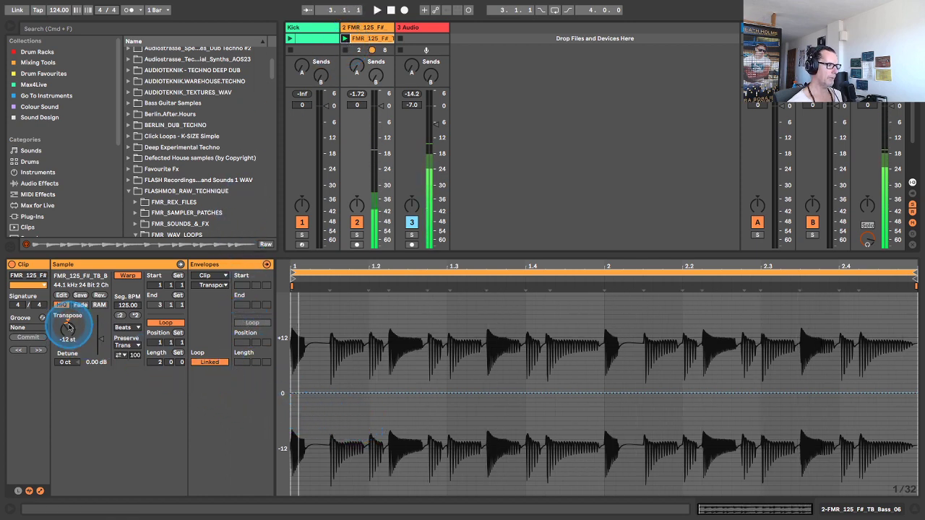
Step: Reset the bass clip's transposition to 0 st and play the loop
key(Delete)
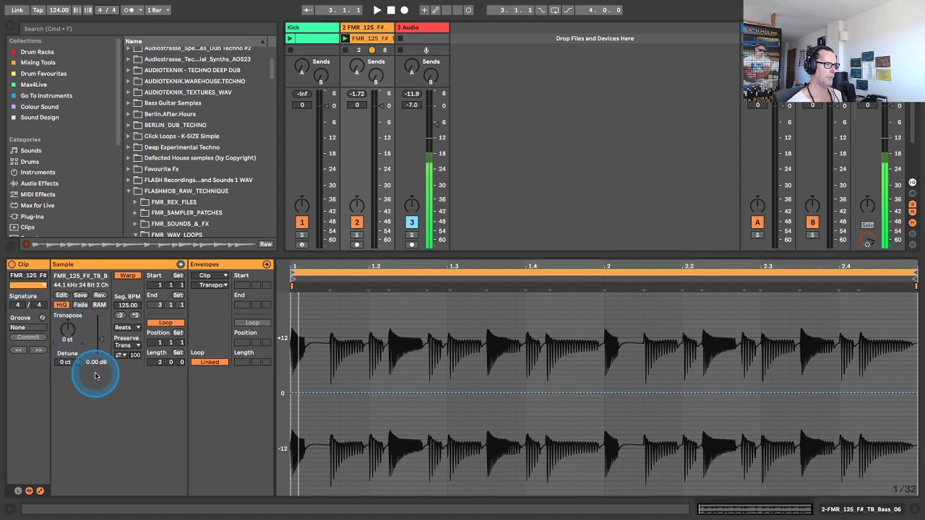
key(space)
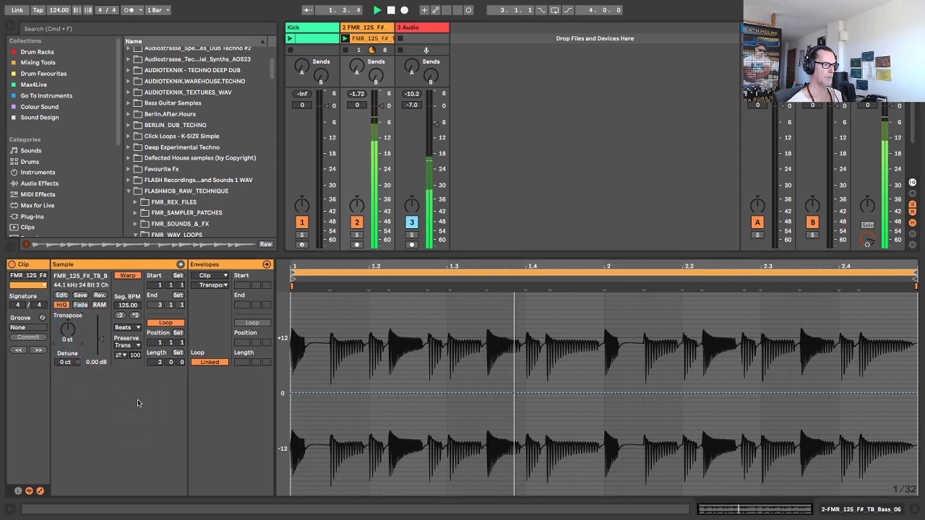
click(141, 396)
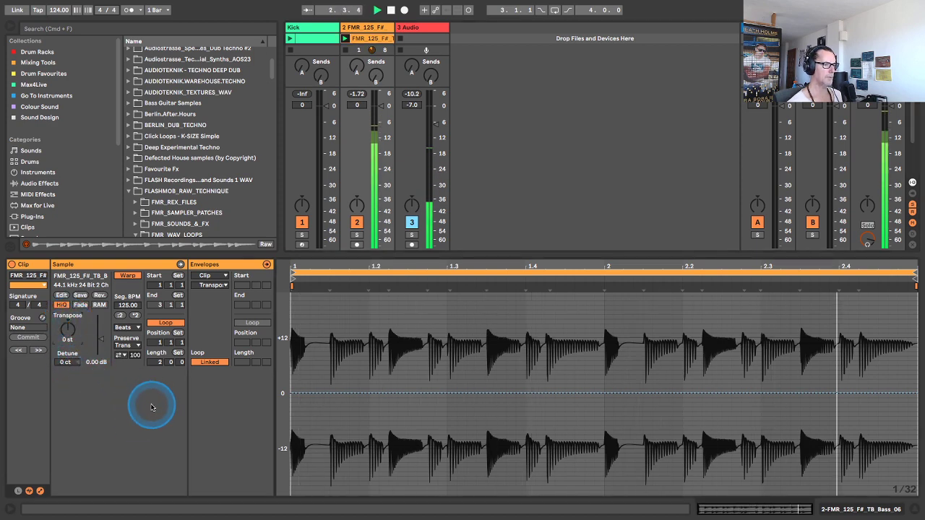
Step: Try the bass clip transposed to 3 st during playback and return the transposition to 0 st
click(64, 338)
key(space)
drag(67, 334, 67, 332)
key(space)
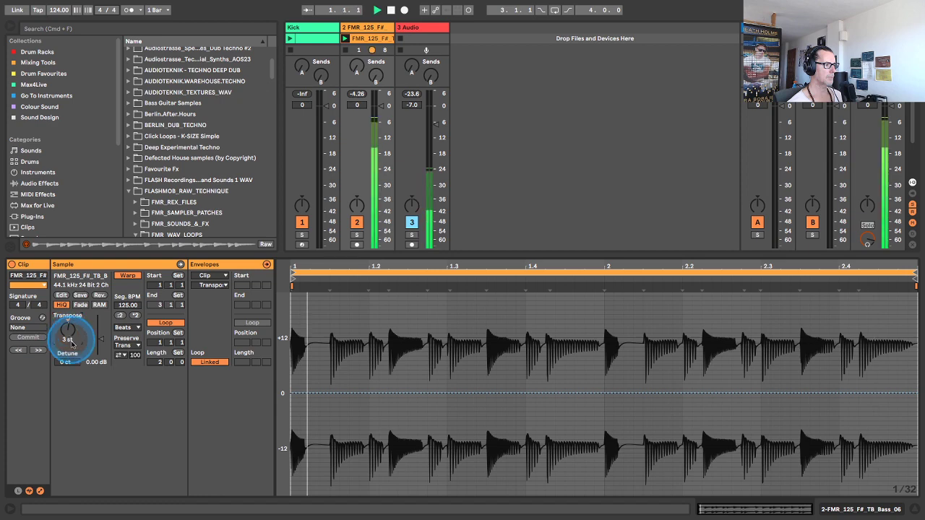
key(space)
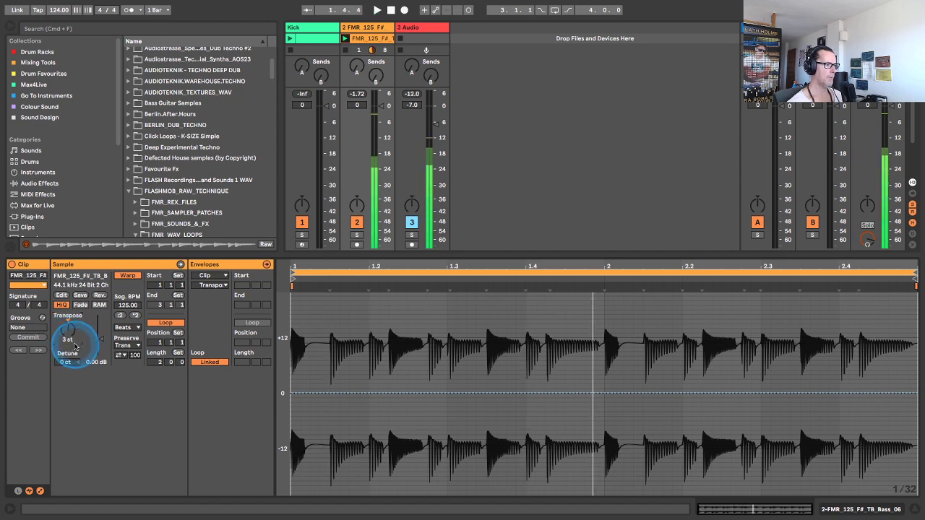
click(67, 325)
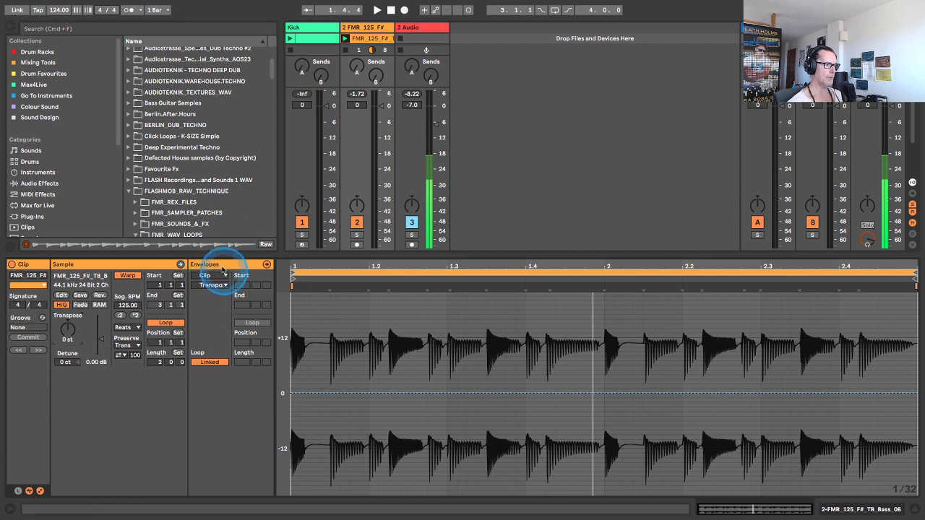
Step: Activate the clip's Transposition envelope at 0 st and play the bass loop briefly
click(315, 392)
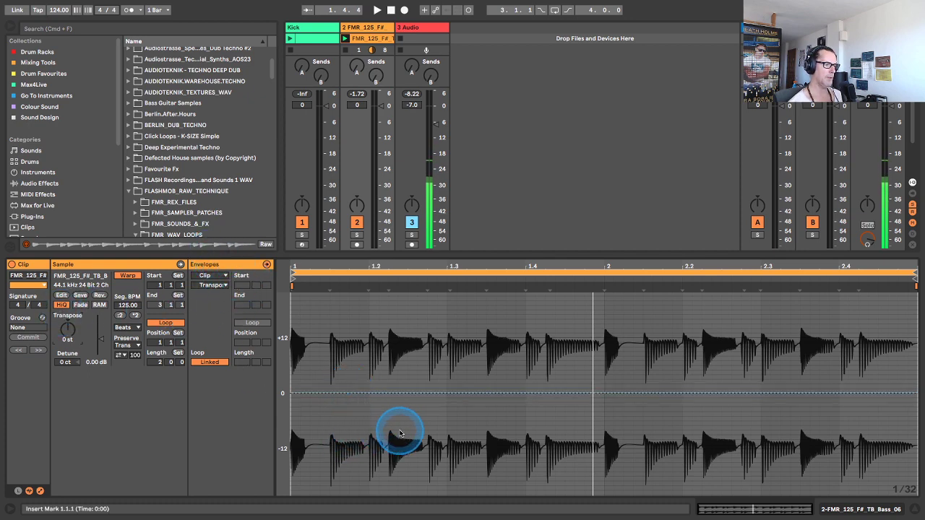
key(space)
key(space)
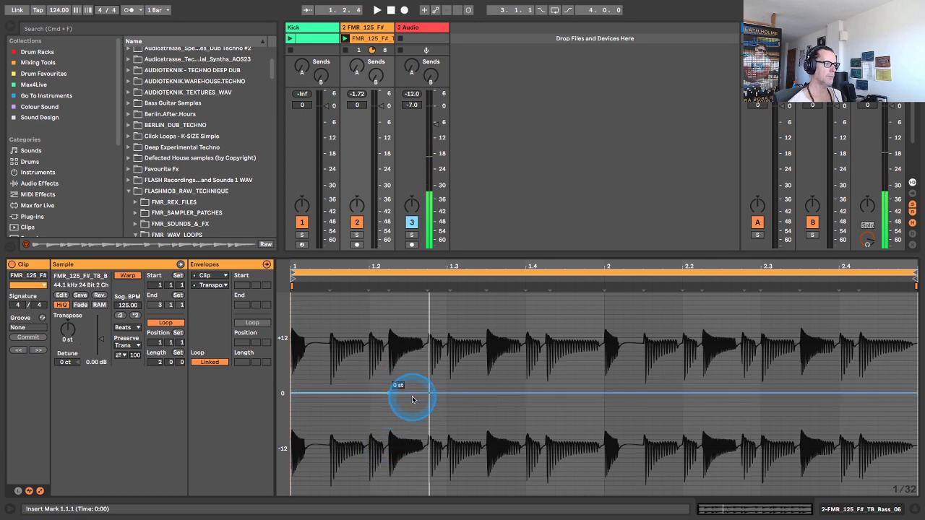
Step: Raise the Transposition envelope to +3 st over the long note between beats 1.2 and 1.3 and play the loop briefly
drag(410, 396, 430, 385)
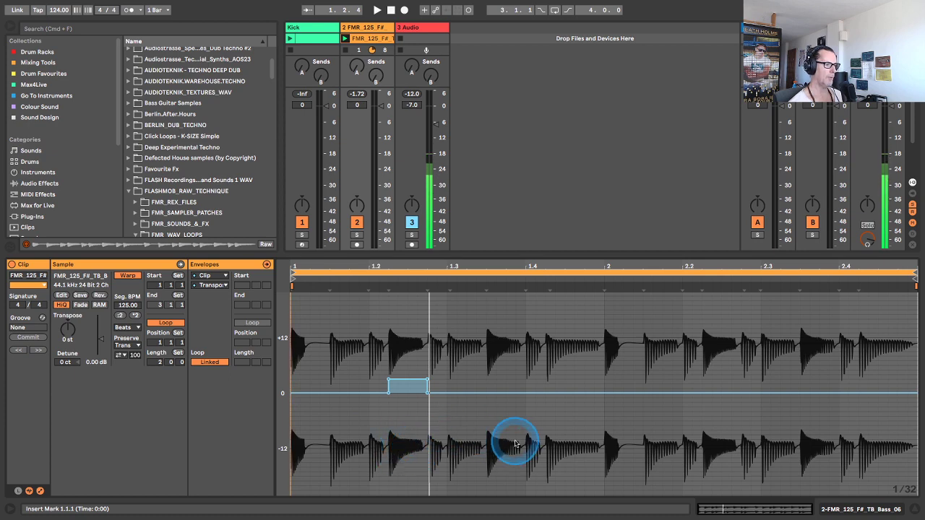
key(space)
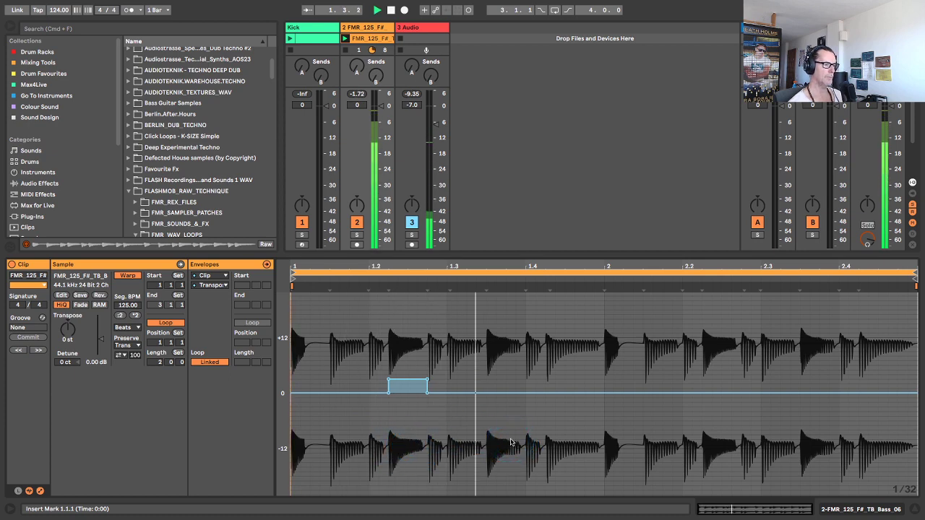
key(space)
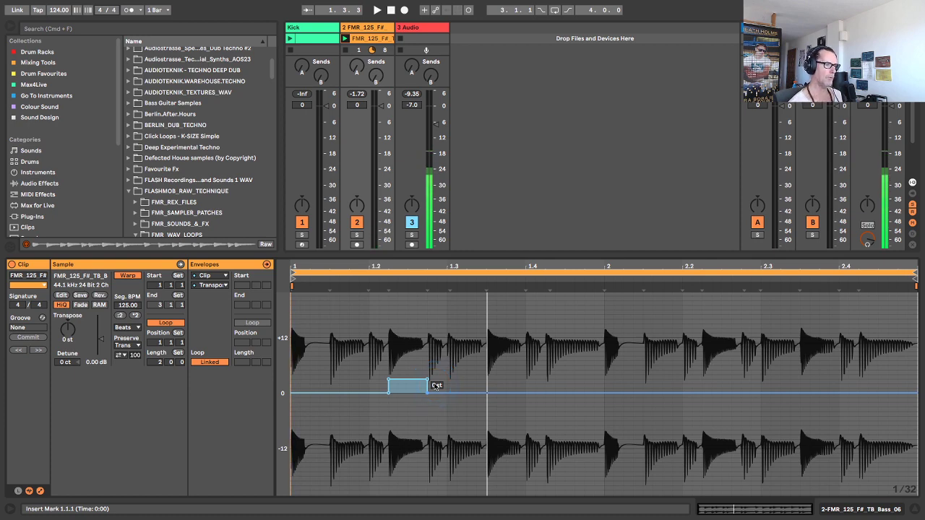
Step: Add a dip of about -3 st midway between beats 1.3 and 1.4 and a +7 st block ending at bar 2
drag(488, 393, 561, 392)
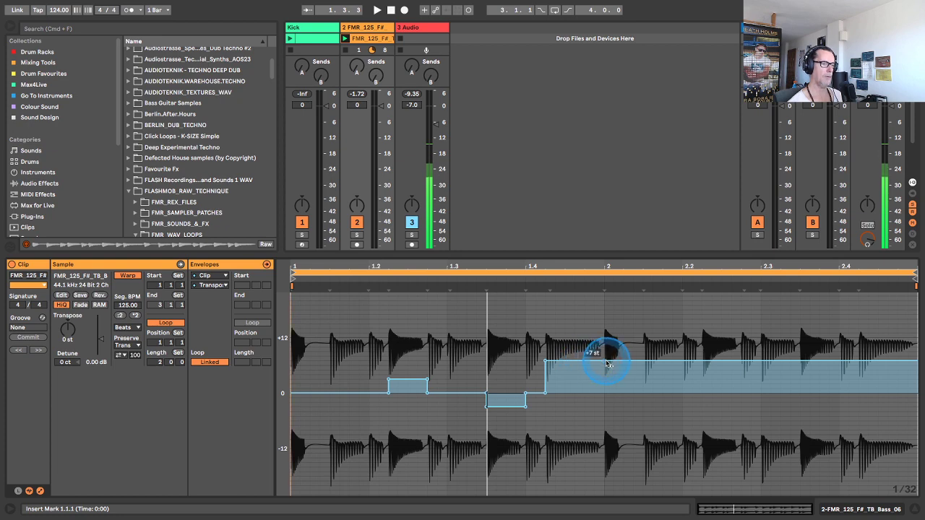
drag(608, 365, 613, 357)
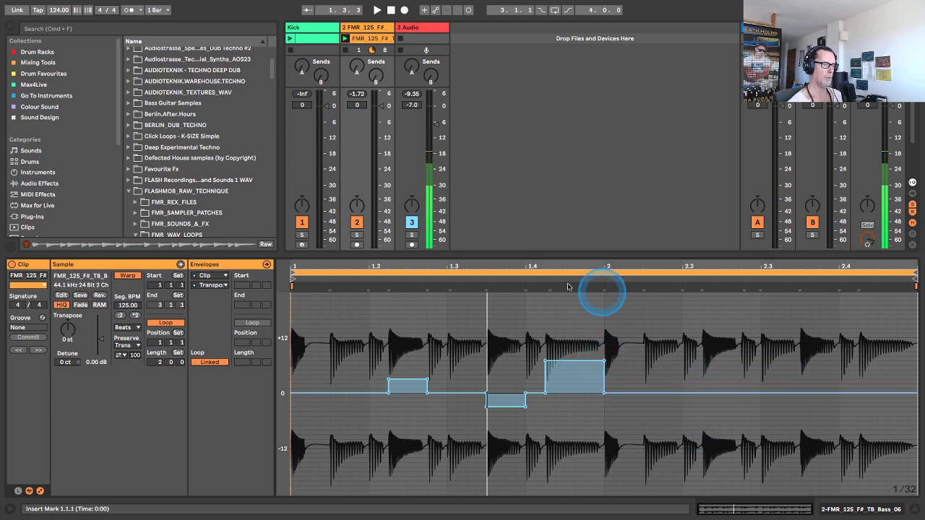
click(526, 322)
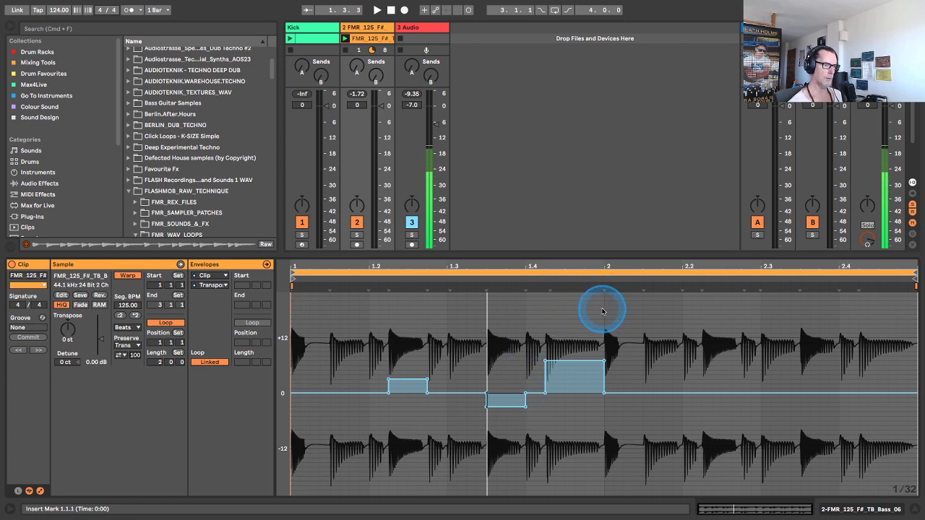
Step: Duplicate the first bar's Transposition envelope, from 1.1.1 to 2.1.1, onto the second bar and play the result
drag(604, 310, 286, 321)
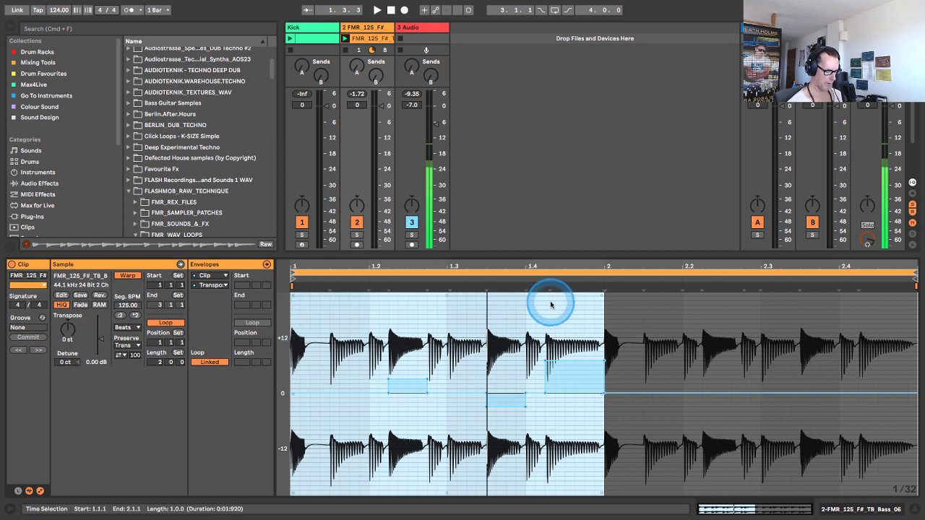
key(super+d)
click(585, 444)
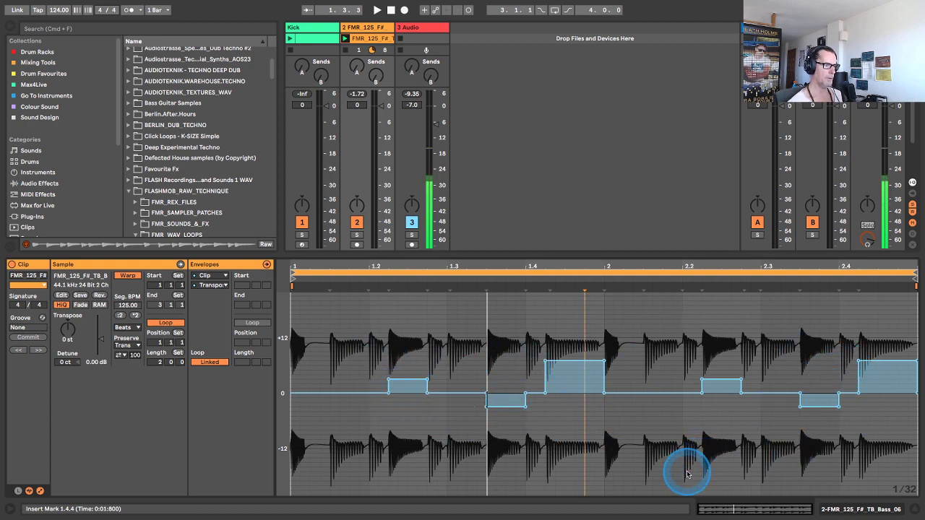
key(space)
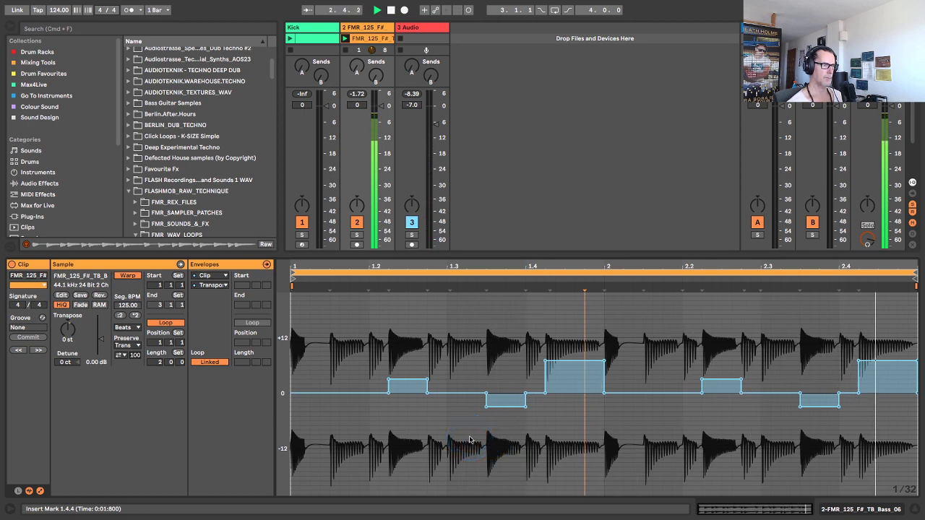
key(space)
Step: Load the original FMR_125_F#_TB_Bass_06.wav into the bass track's third clip slot and colour that clip red
drag(516, 252, 516, 349)
drag(355, 166, 352, 228)
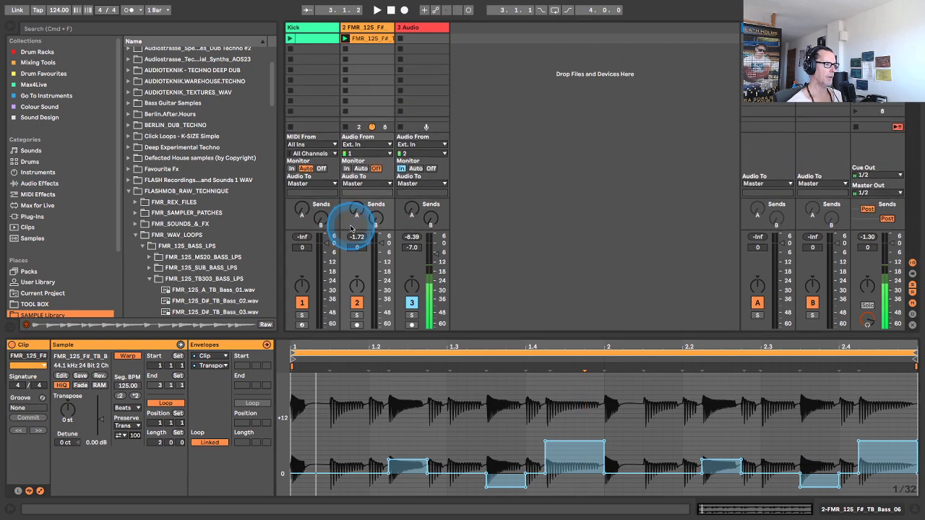
scroll(198, 249, down, 3)
click(210, 293)
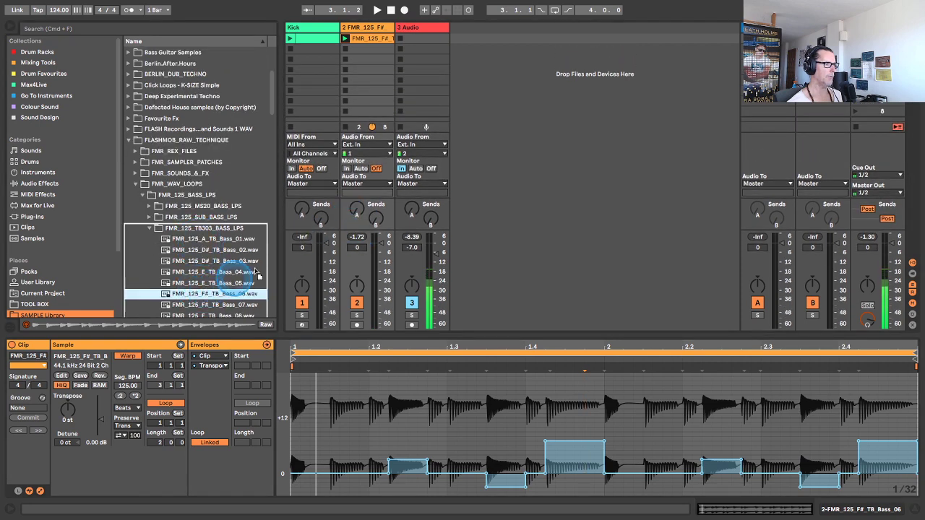
drag(256, 273, 356, 59)
right_click(361, 59)
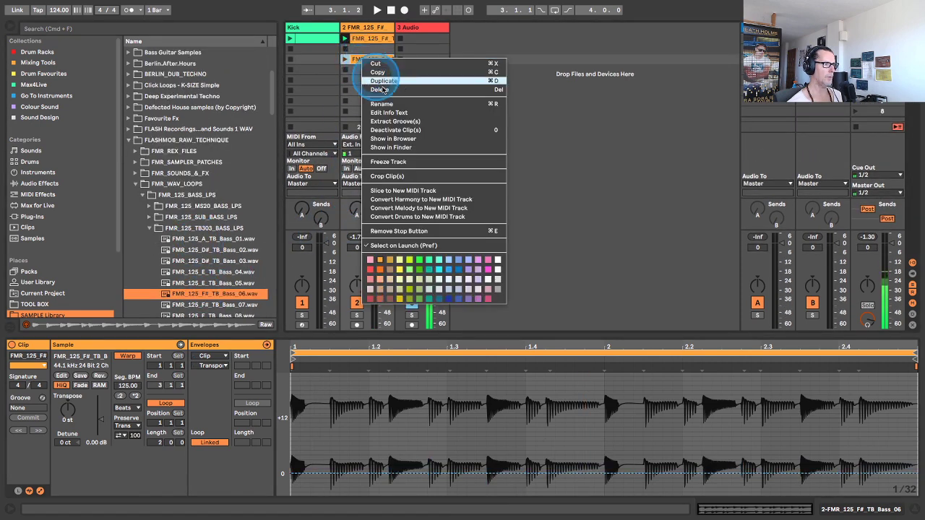
click(371, 269)
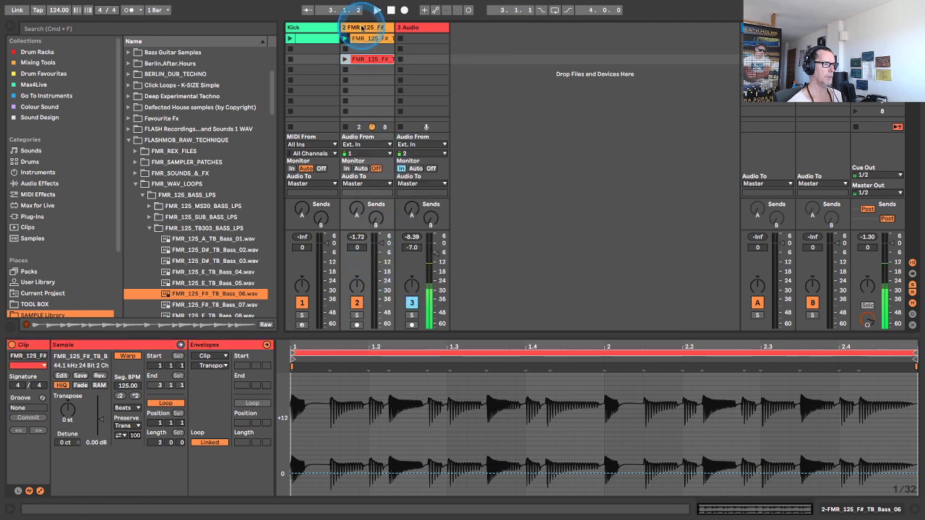
Step: Play the unedited red clip and the pitch-edited orange clip in turn to compare their sound
click(345, 60)
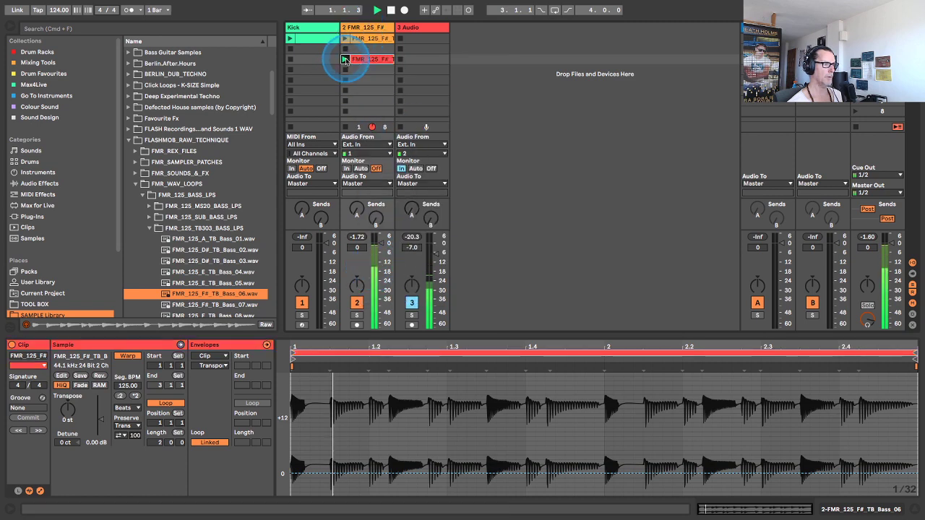
click(374, 33)
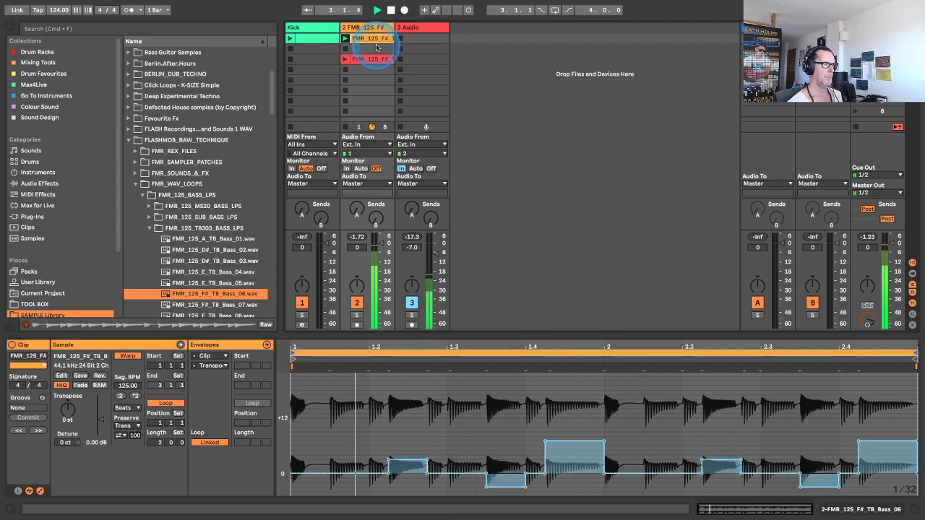
click(371, 30)
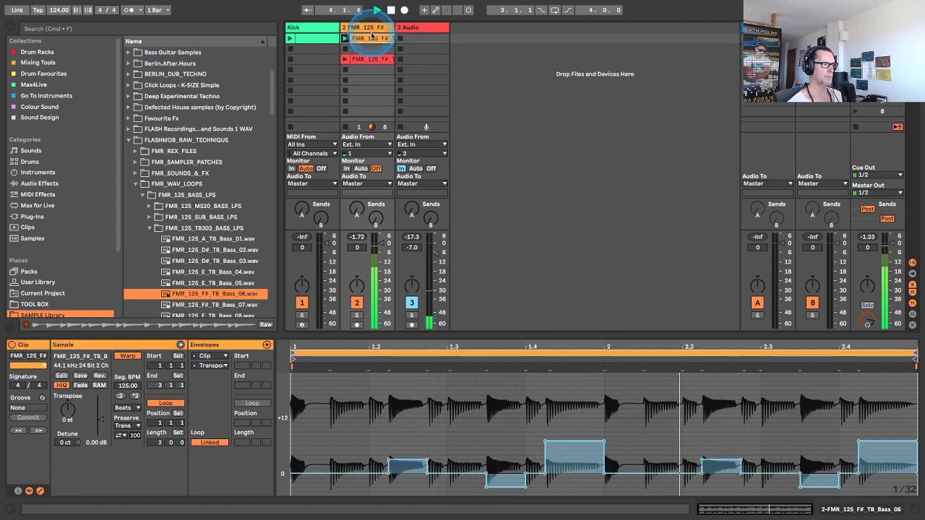
Step: Try sloping the first bar's +7 st envelope block downward by lowering its end breakpoint at bar 2
click(434, 340)
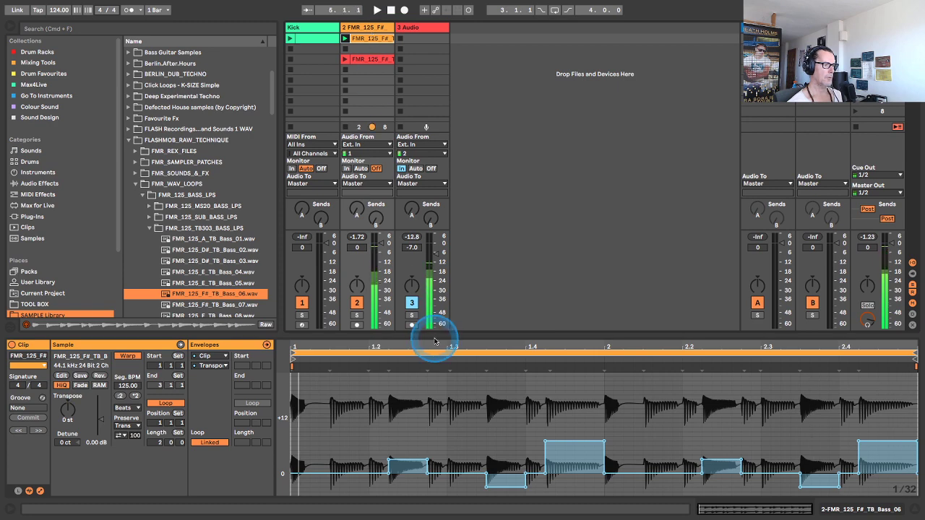
drag(434, 340, 445, 276)
click(542, 344)
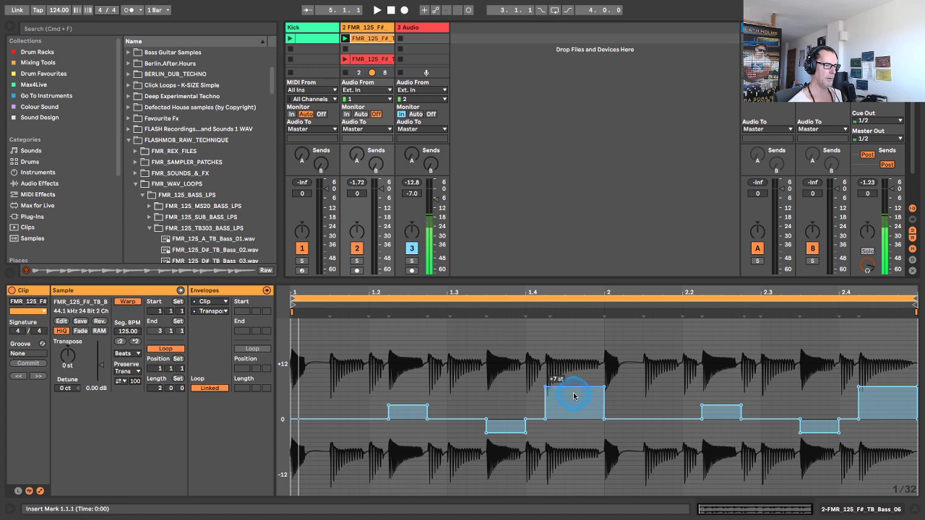
mouse_move(574, 396)
mouse_down()
mouse_move(572, 384)
mouse_move(570, 399)
mouse_up()
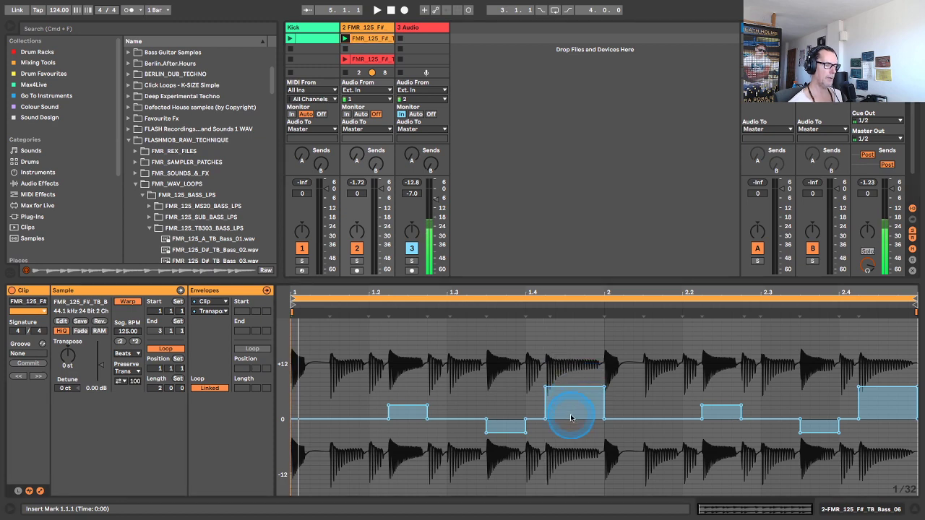
click(604, 387)
drag(586, 410, 582, 411)
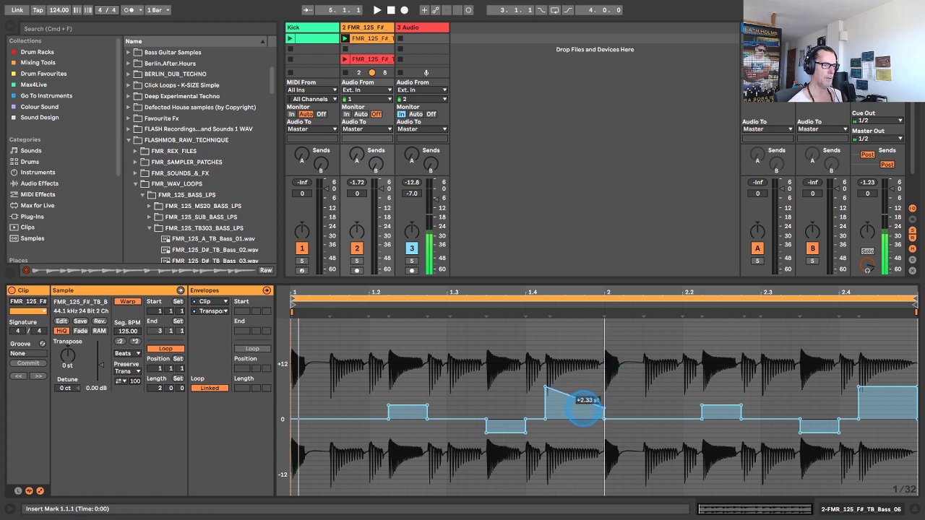
drag(562, 381, 547, 402)
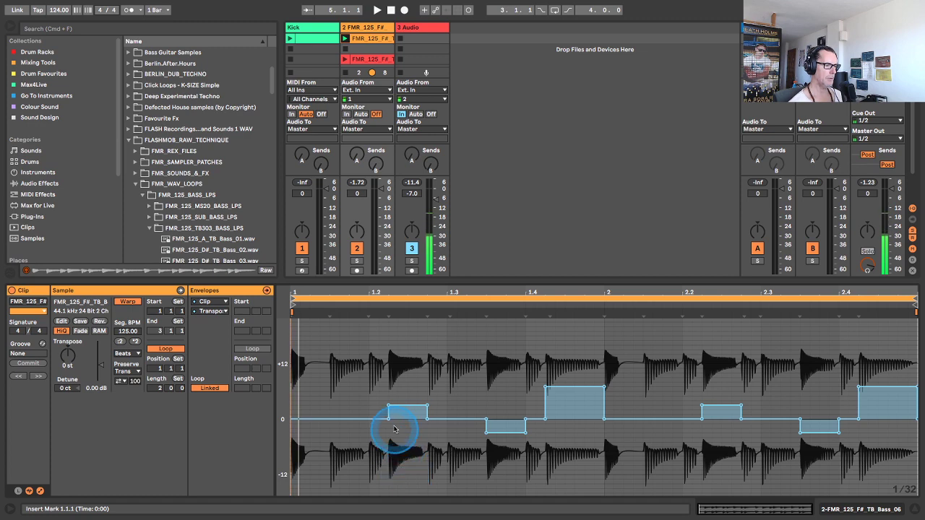
mouse_move(389, 425)
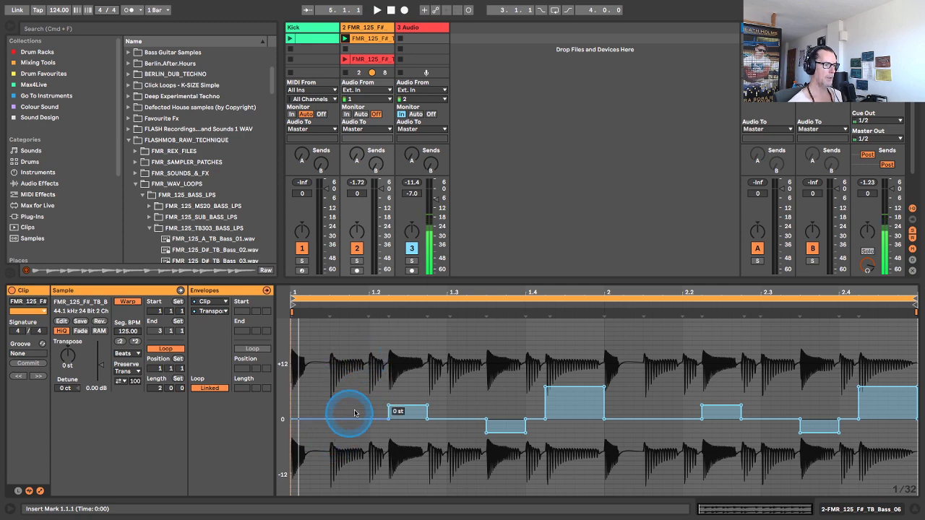
right_click(482, 383)
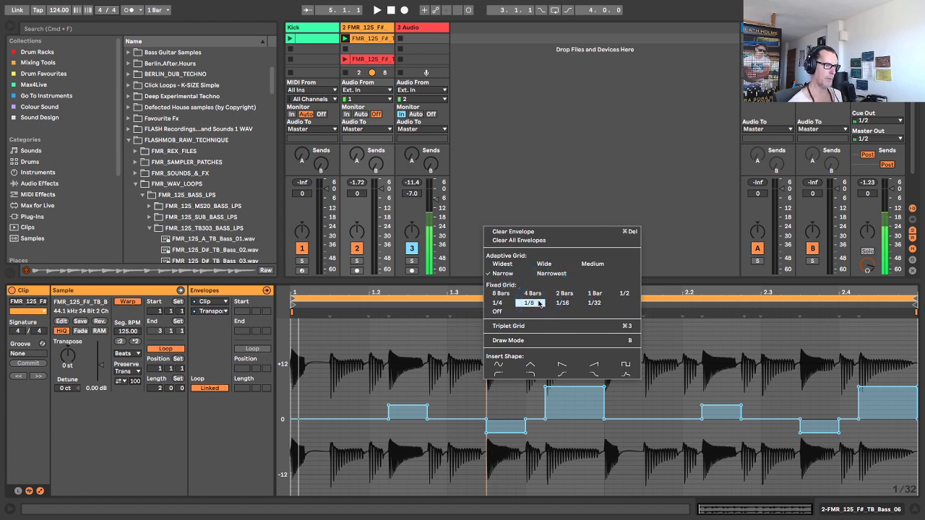
click(538, 303)
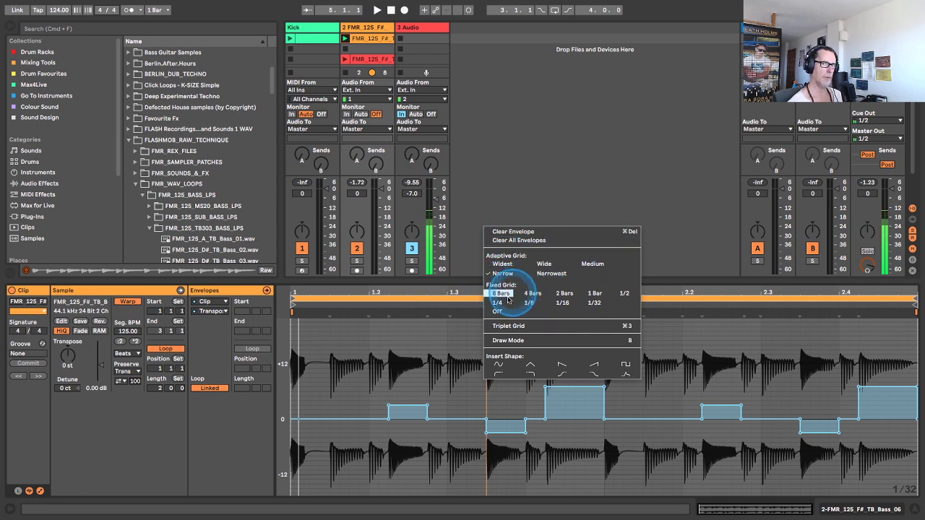
click(401, 334)
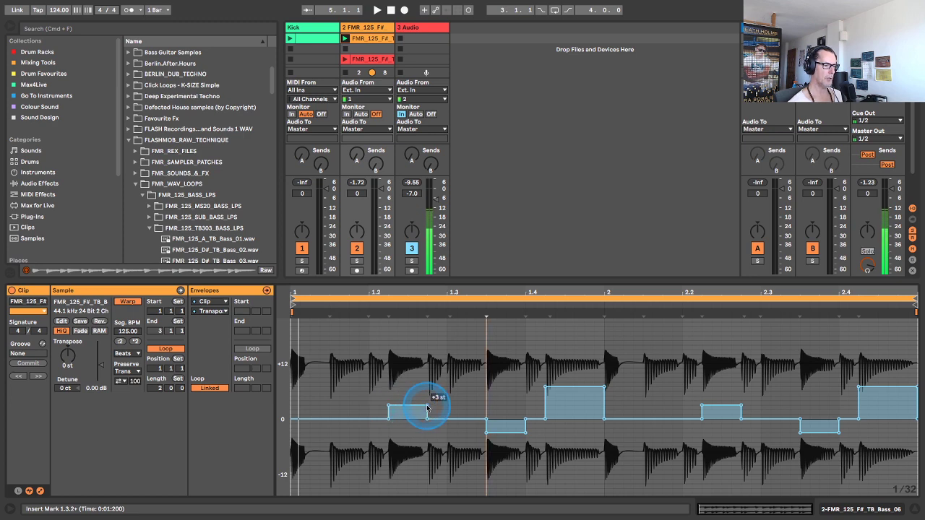
Step: Reshape the first bar's envelope blocks into a +3 st peak with curved decay, a curved -3 st dip and a rounded +7 st rise and fall
mouse_move(427, 409)
mouse_down()
mouse_move(427, 419)
mouse_move(371, 409)
mouse_up()
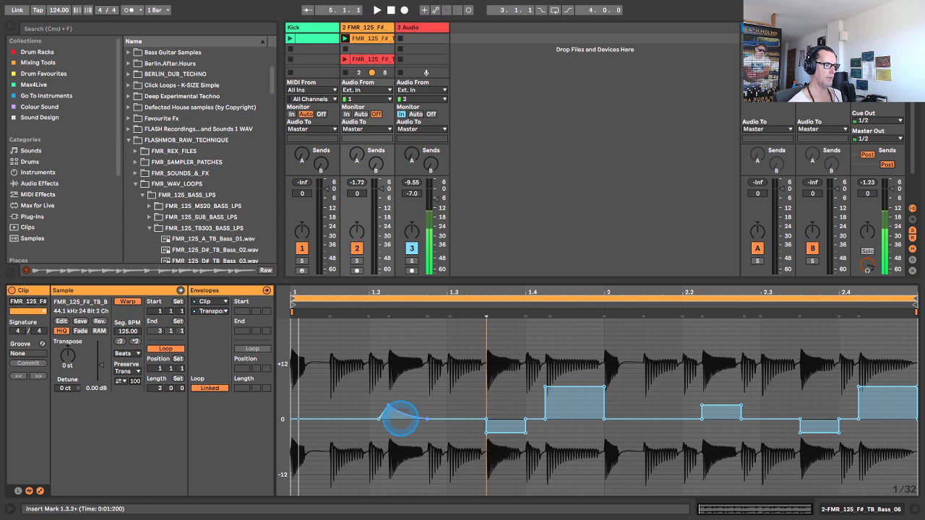
drag(400, 417, 375, 422)
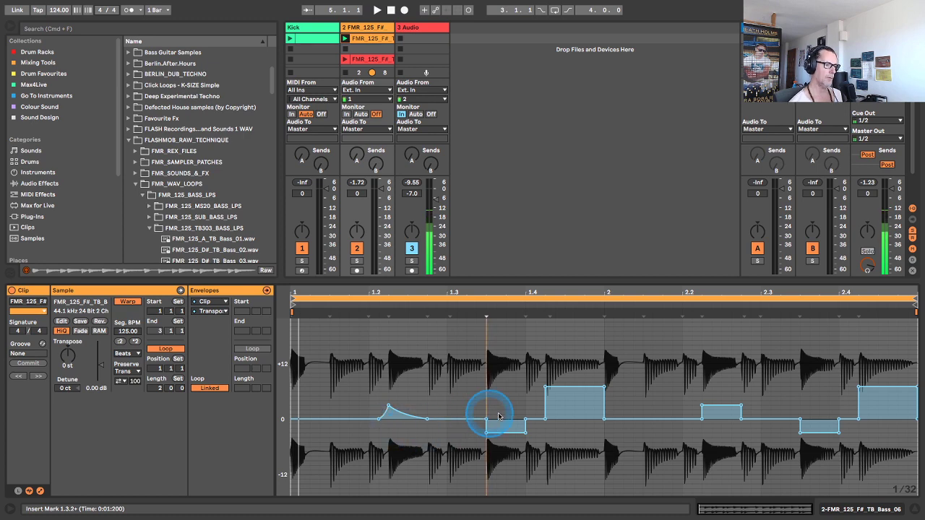
drag(498, 416, 491, 436)
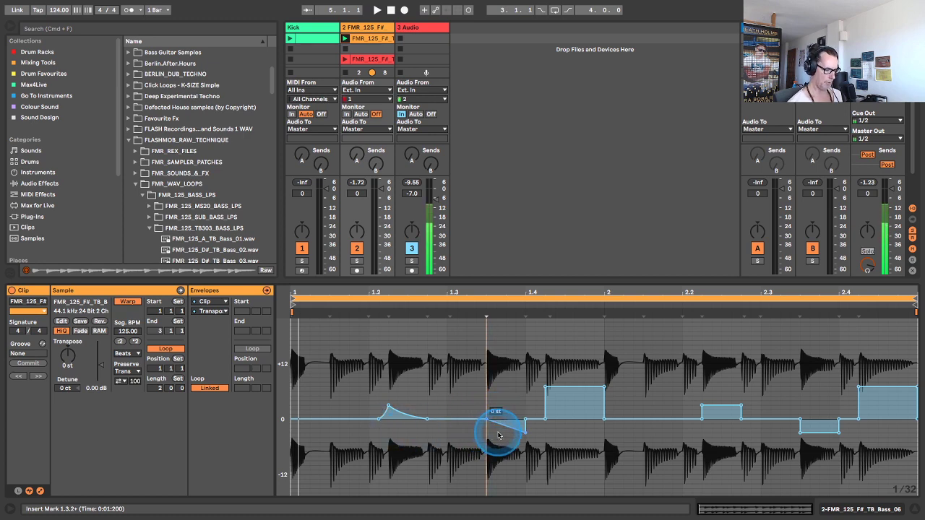
drag(498, 432, 543, 413)
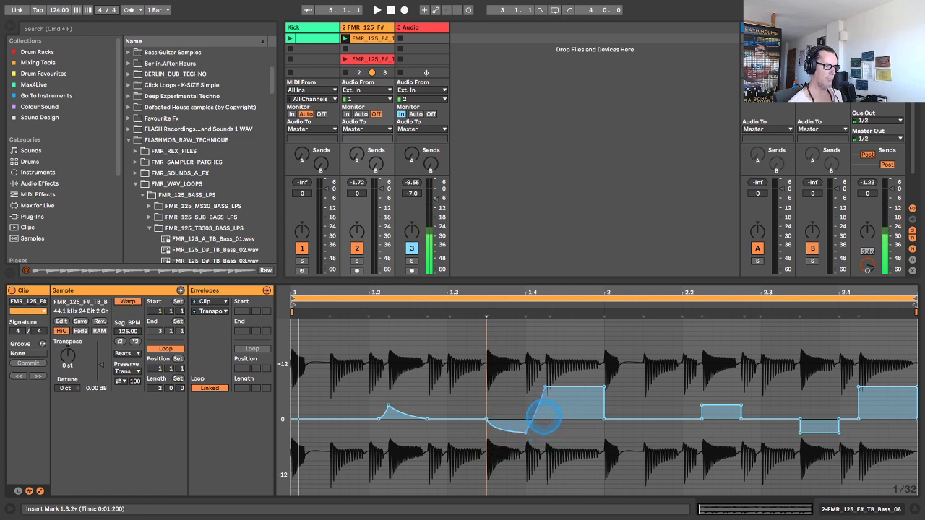
click(604, 388)
drag(570, 431, 571, 409)
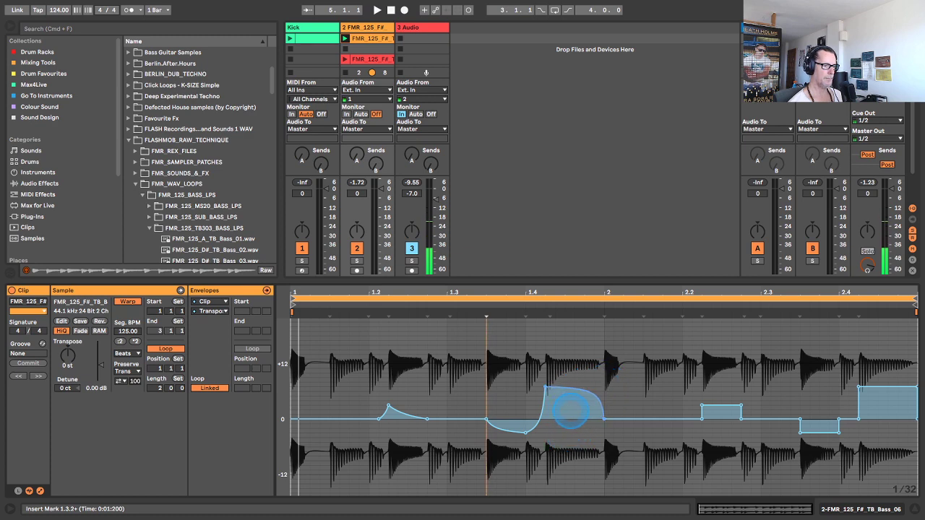
Step: Reshape the second bar's envelope blocks into a rounded +3 st bump, a curved -3 st dip and a +7 st curve sloping at both ends
click(740, 407)
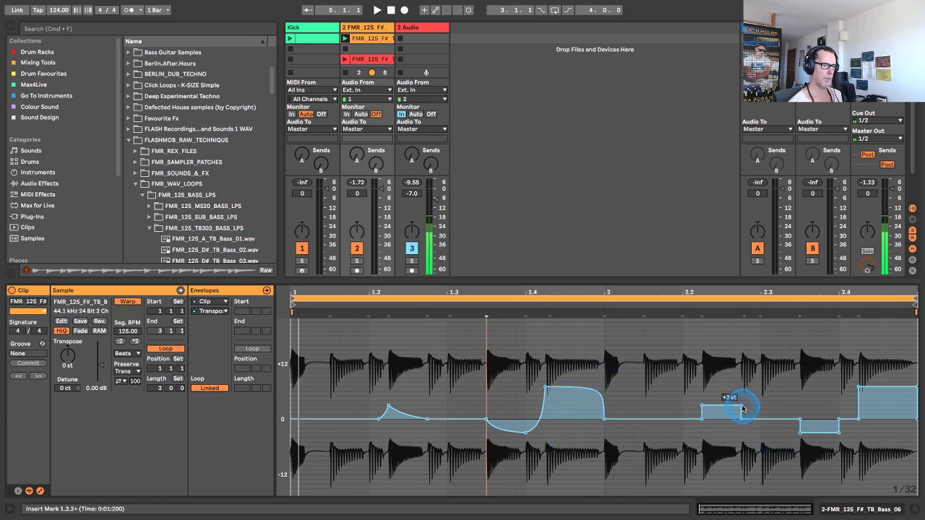
mouse_move(722, 422)
mouse_down()
mouse_move(687, 426)
mouse_move(696, 418)
mouse_up()
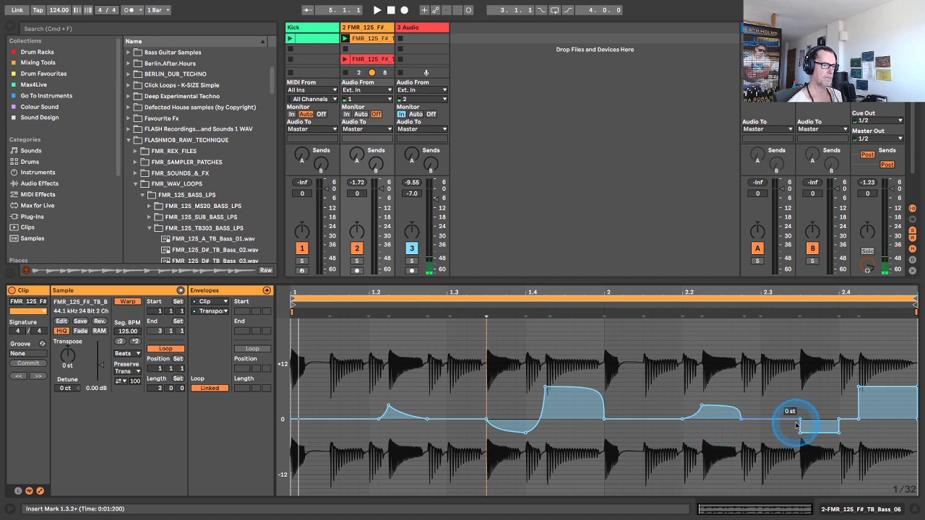
click(839, 432)
mouse_move(839, 434)
mouse_down()
mouse_move(826, 446)
mouse_move(811, 429)
mouse_move(819, 428)
mouse_move(788, 419)
mouse_move(799, 430)
mouse_up()
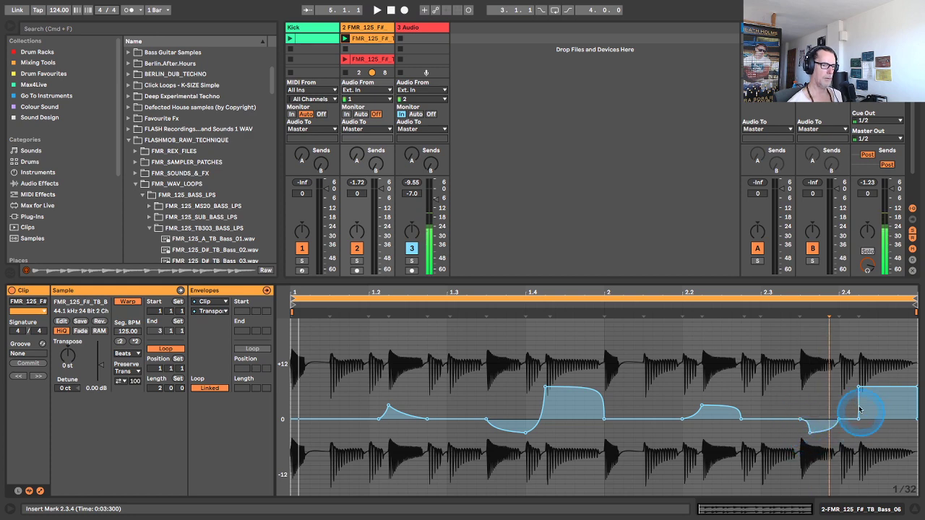
drag(904, 383, 915, 404)
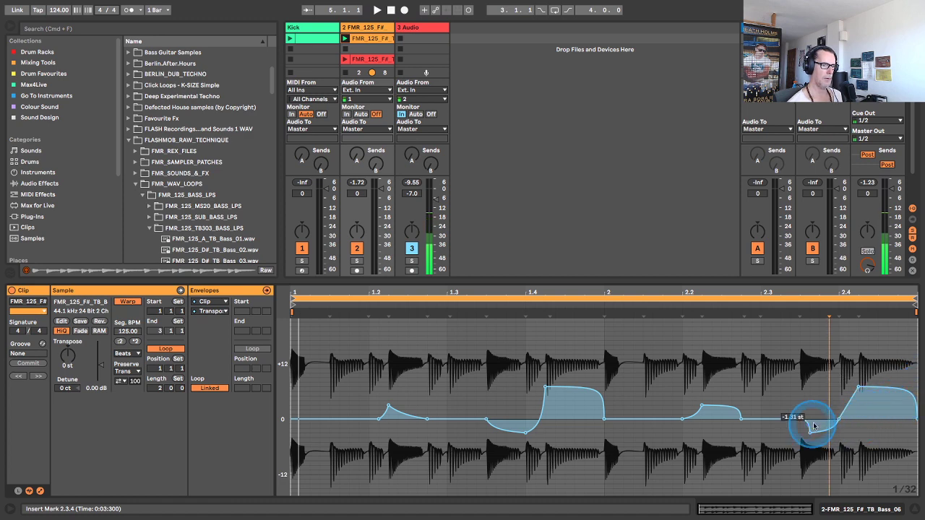
drag(841, 423, 842, 423)
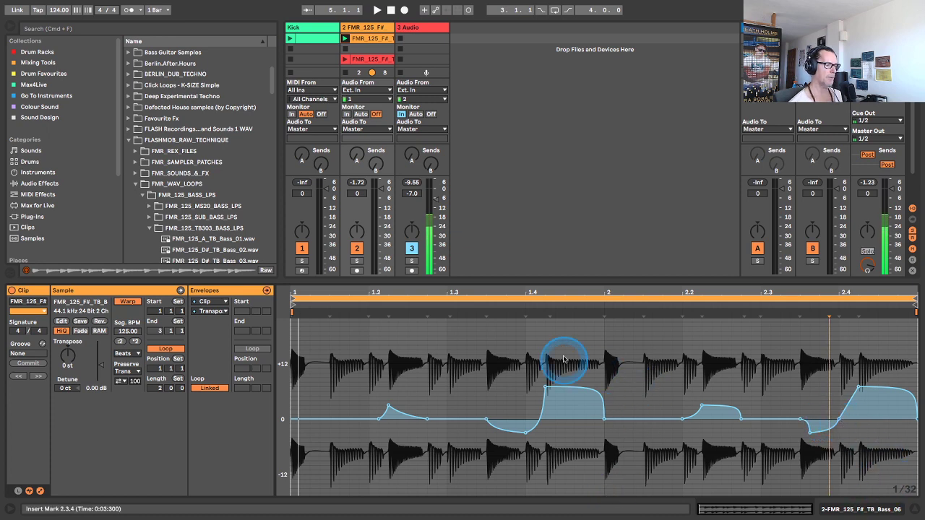
Step: Play the loop, raise the second bar's +7 st envelope peak near beat 2.4 to +12 st, and audition the change
key(space)
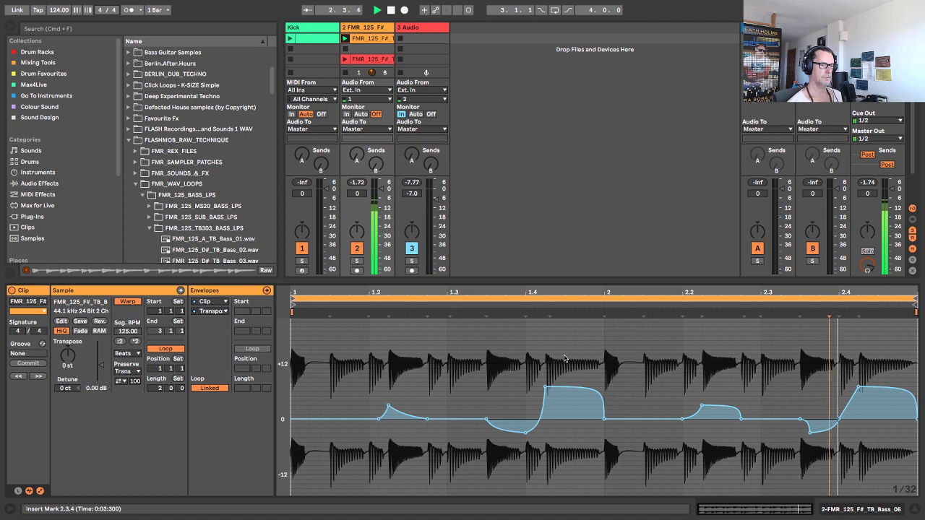
key(space)
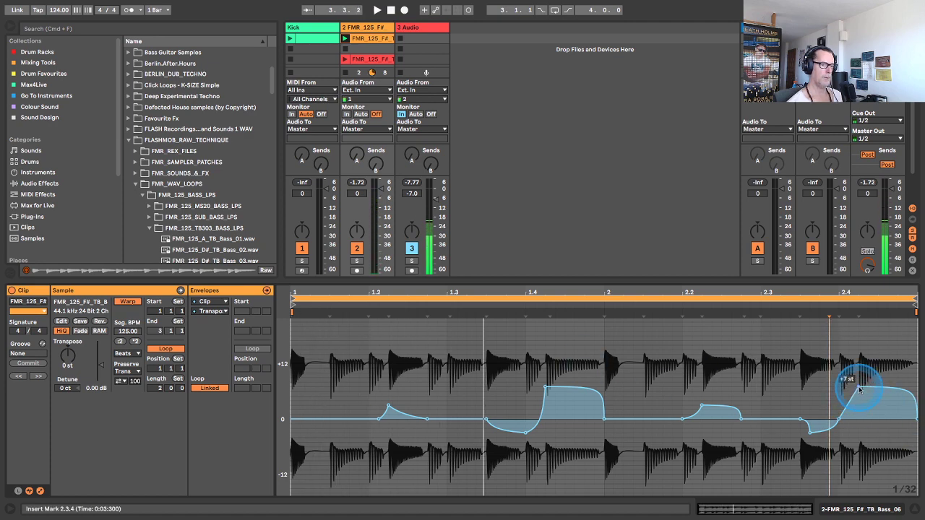
drag(859, 385, 857, 375)
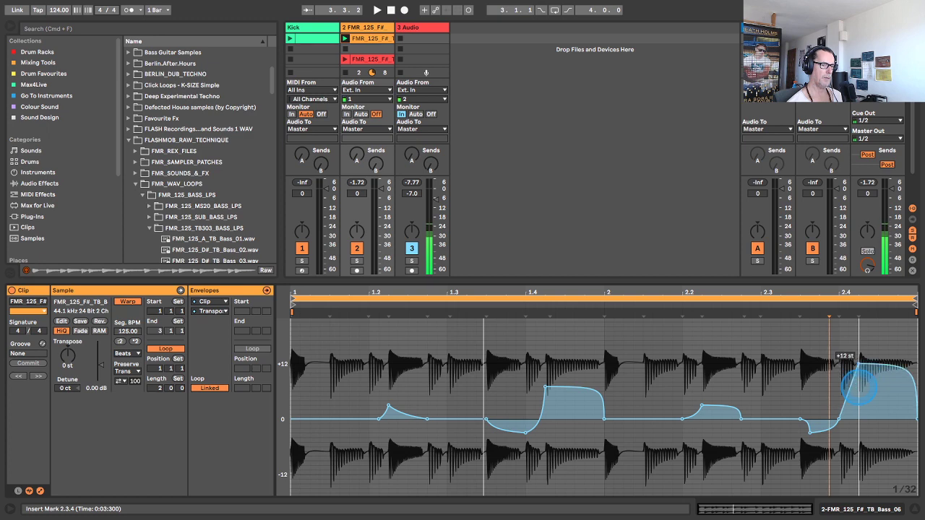
key(space)
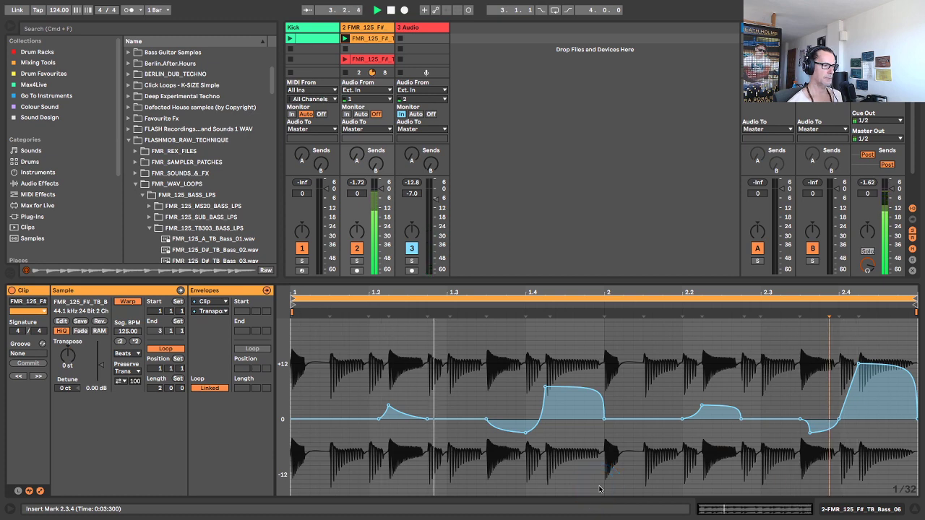
key(space)
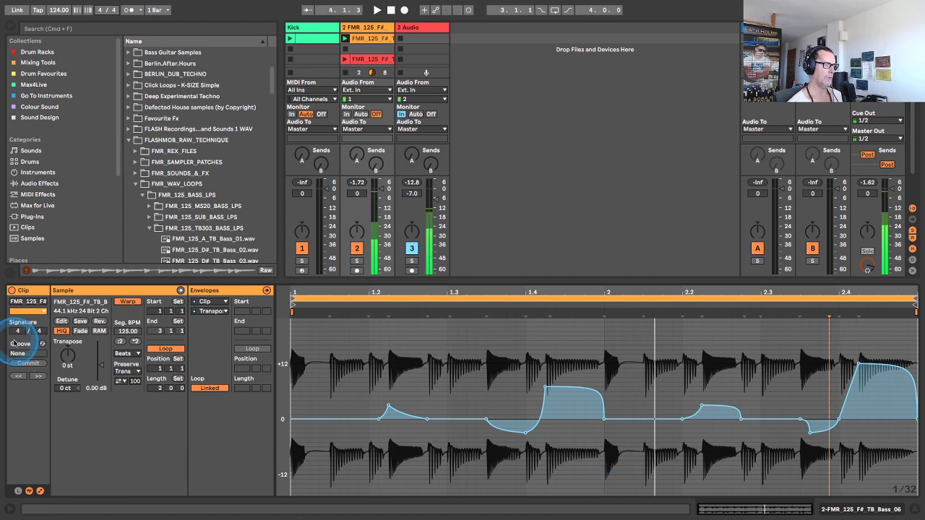
Step: Try the whole clip transposed to -12 st, settle on -7 st, and play the result
drag(65, 359, 66, 371)
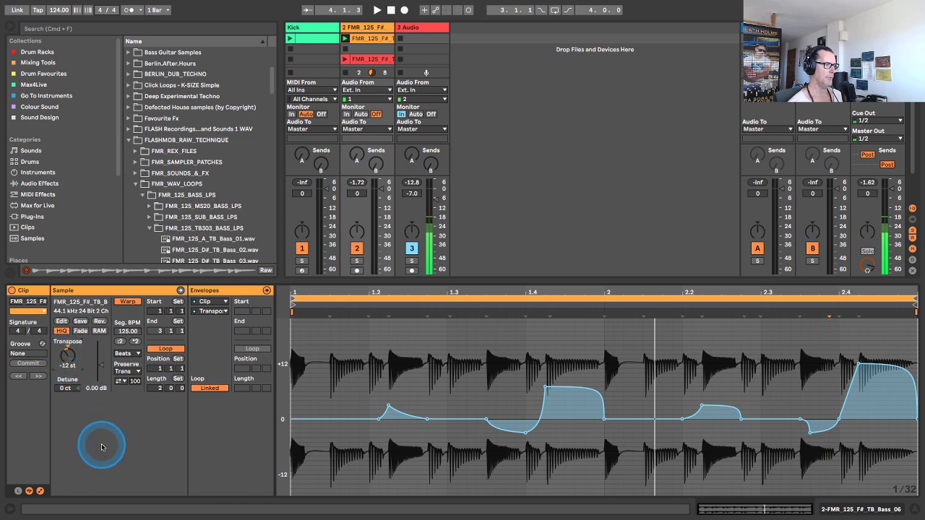
key(space)
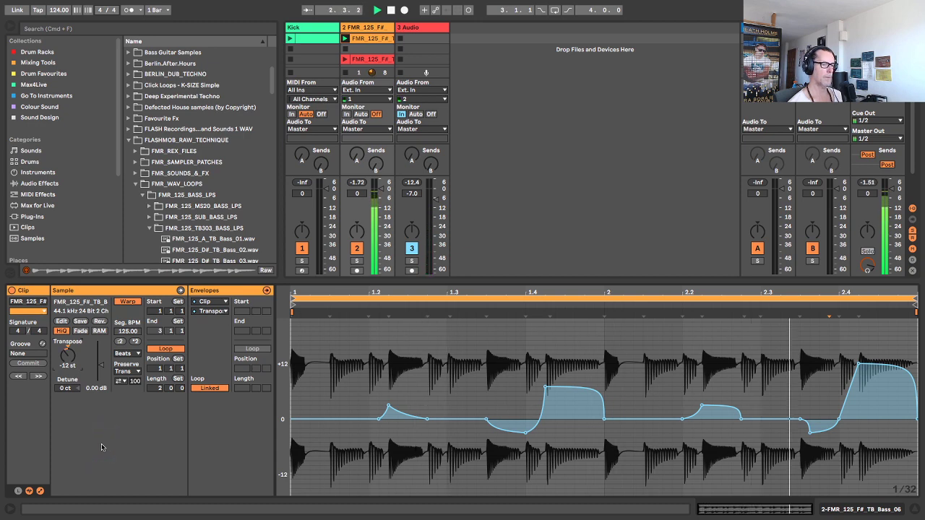
click(68, 355)
drag(69, 356, 69, 353)
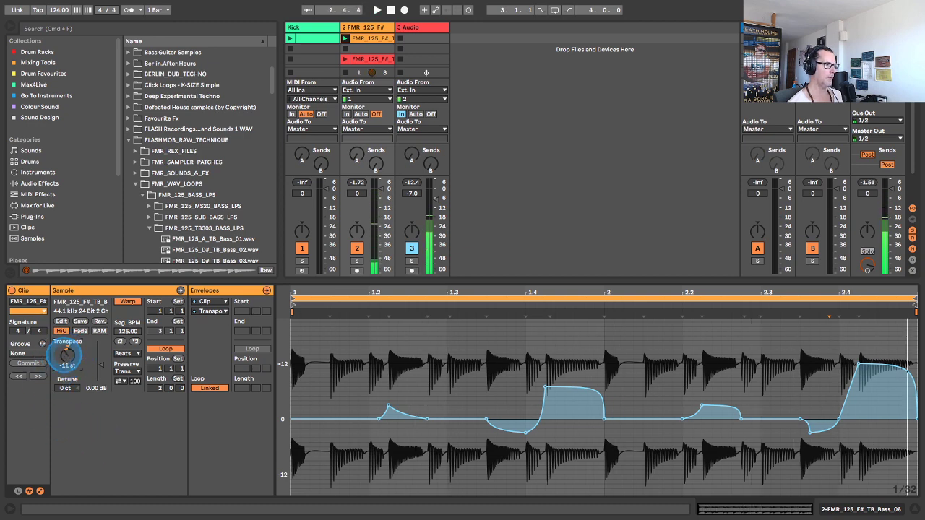
click(120, 453)
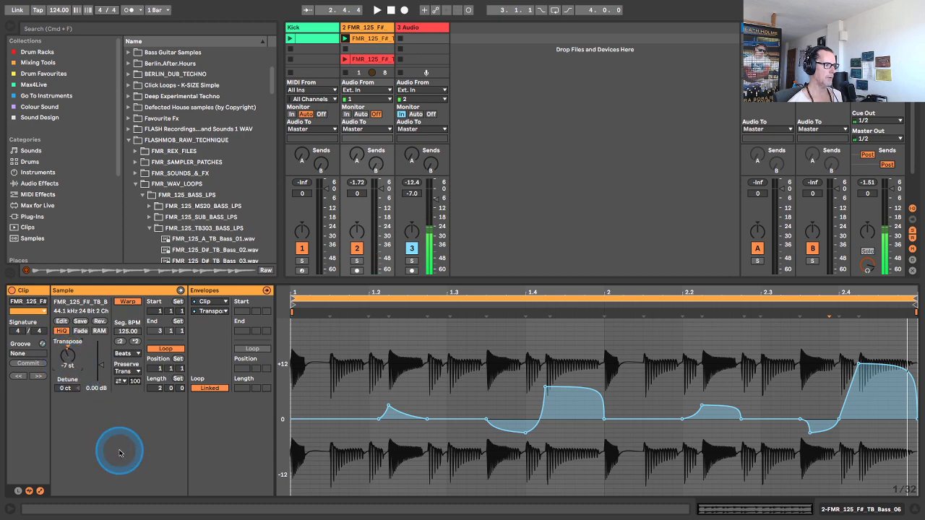
key(space)
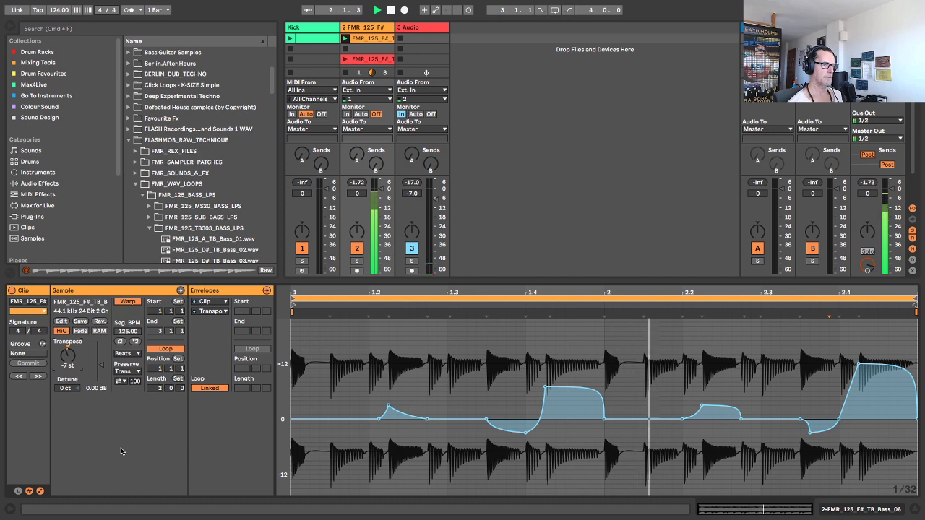
click(125, 442)
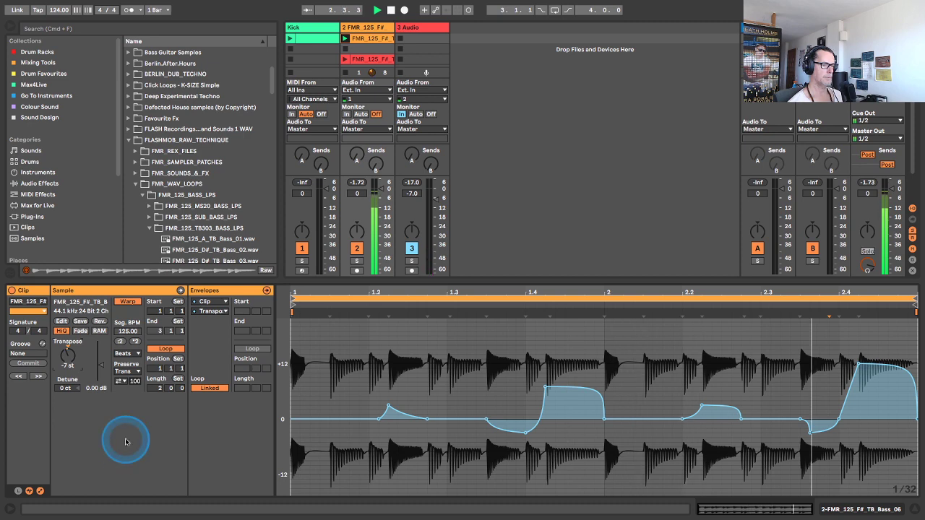
Step: Compare the unedited red clip with the orange clip, move the red clip directly beneath the orange one, and reselect the orange clip
click(343, 59)
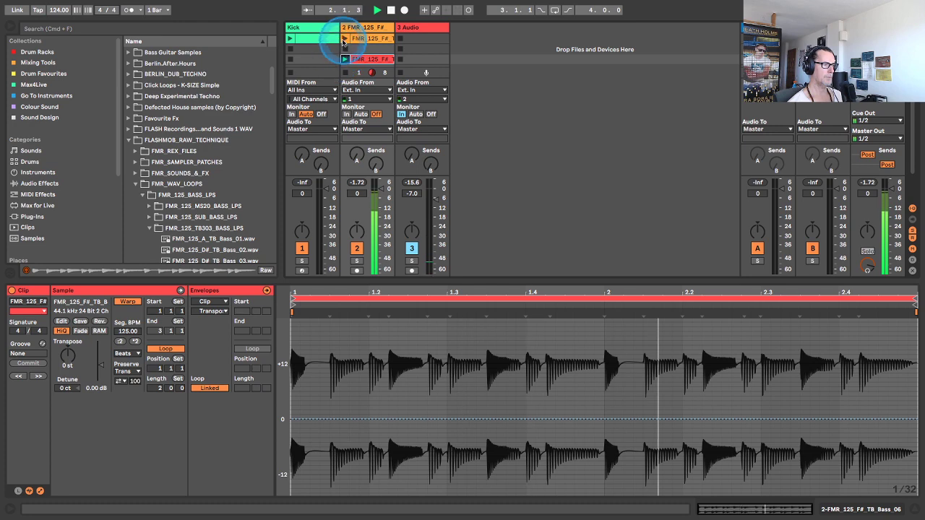
click(344, 40)
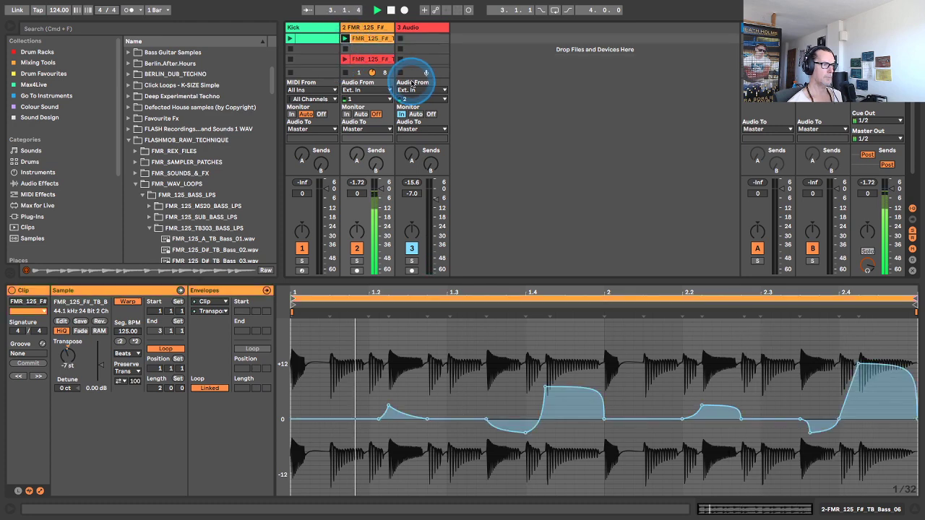
click(372, 61)
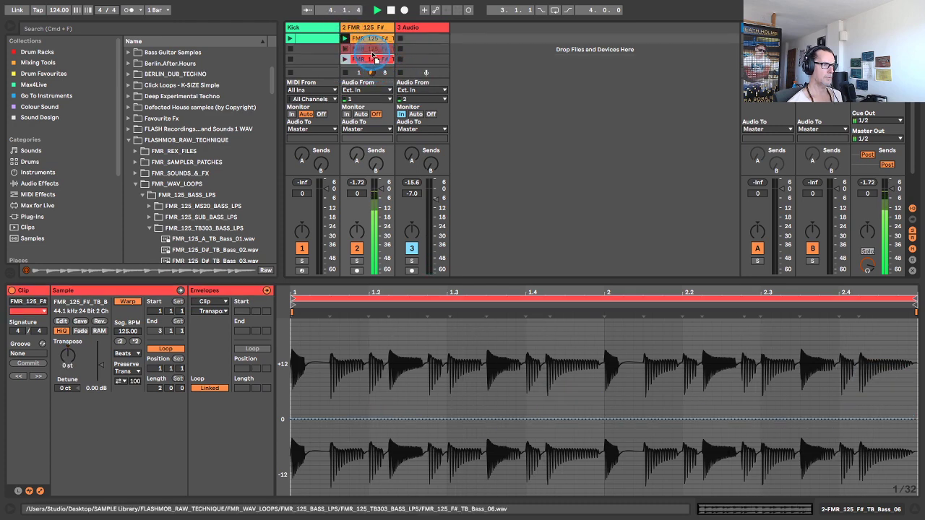
click(356, 40)
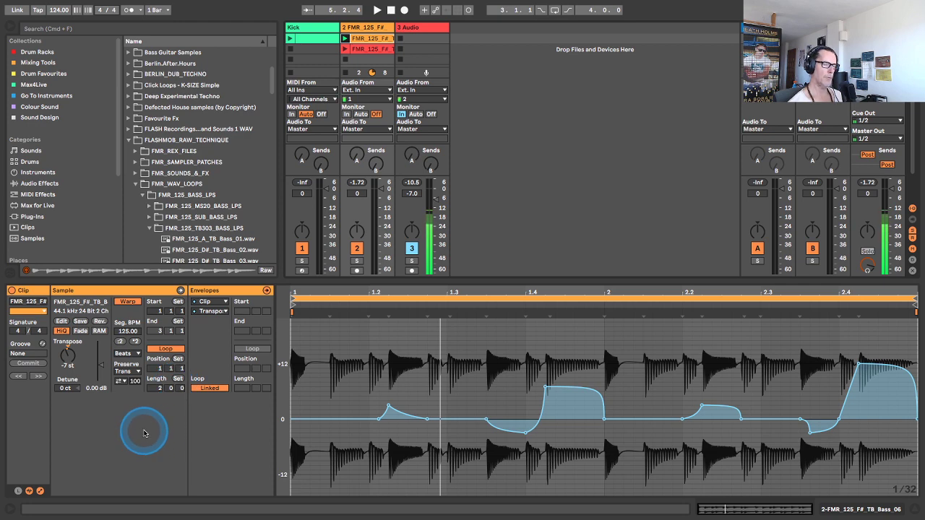
Step: Try the Tones, Complex and Complex Pro warp modes on the orange clip during playback, and return to Beats
click(127, 354)
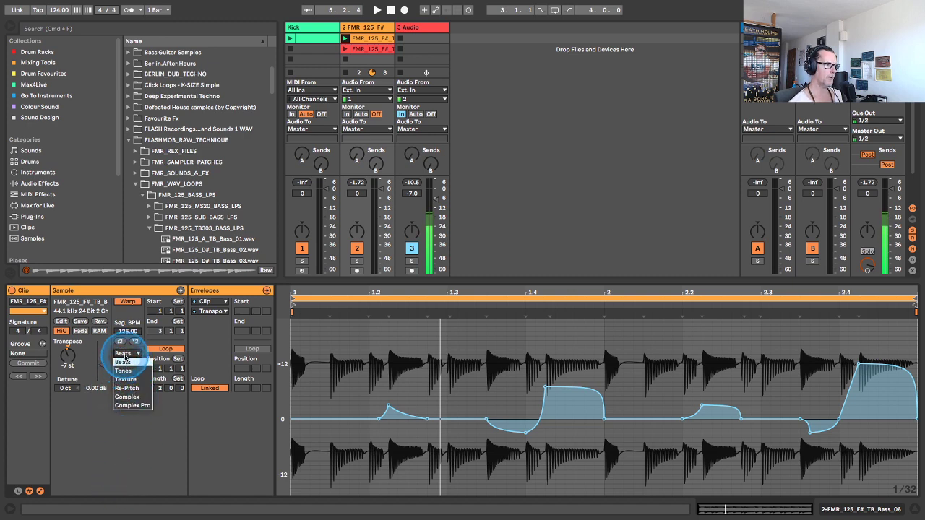
click(124, 370)
key(space)
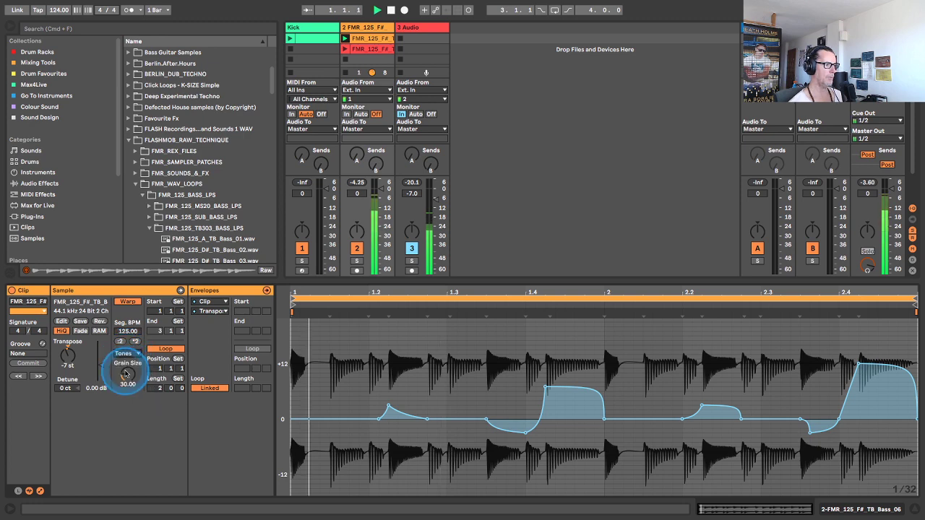
click(126, 354)
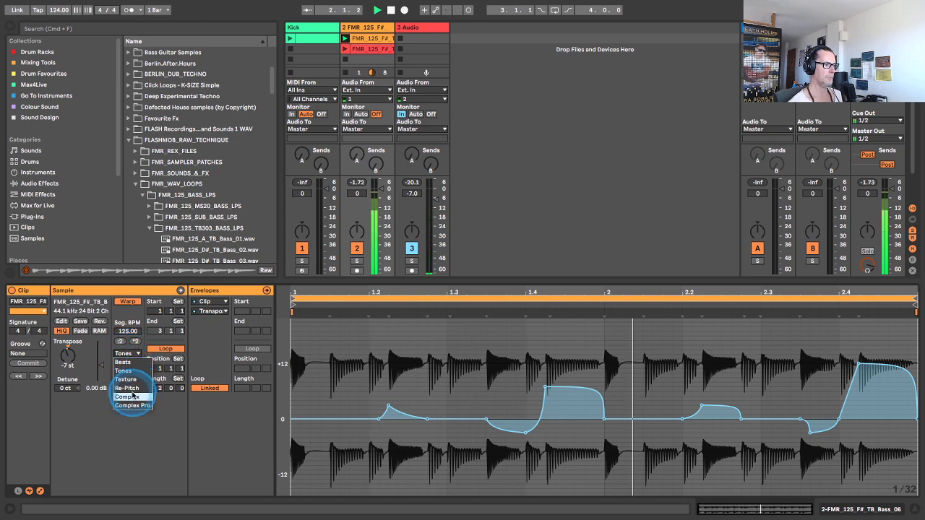
click(133, 396)
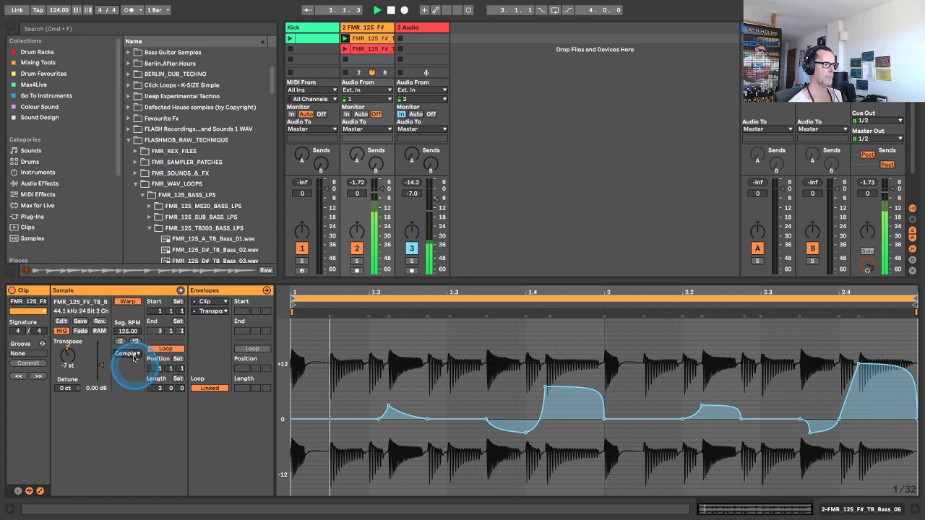
click(132, 354)
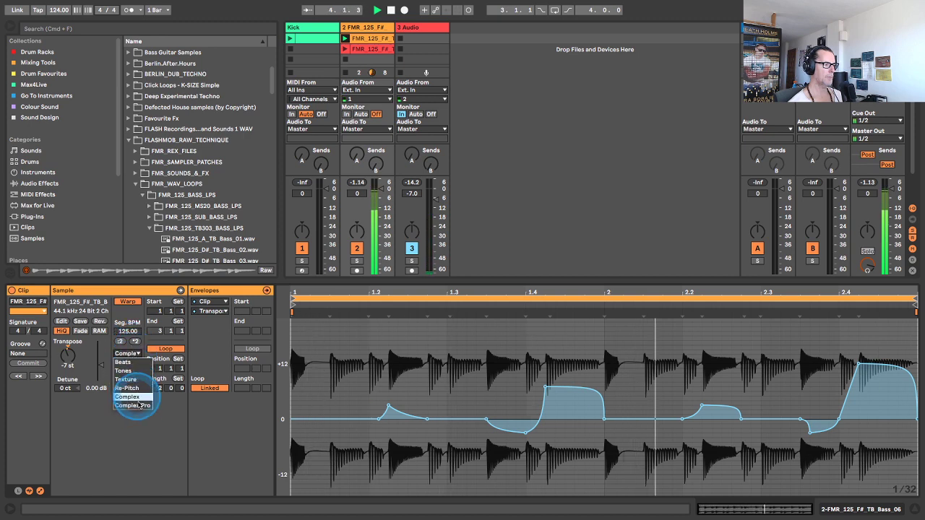
click(139, 405)
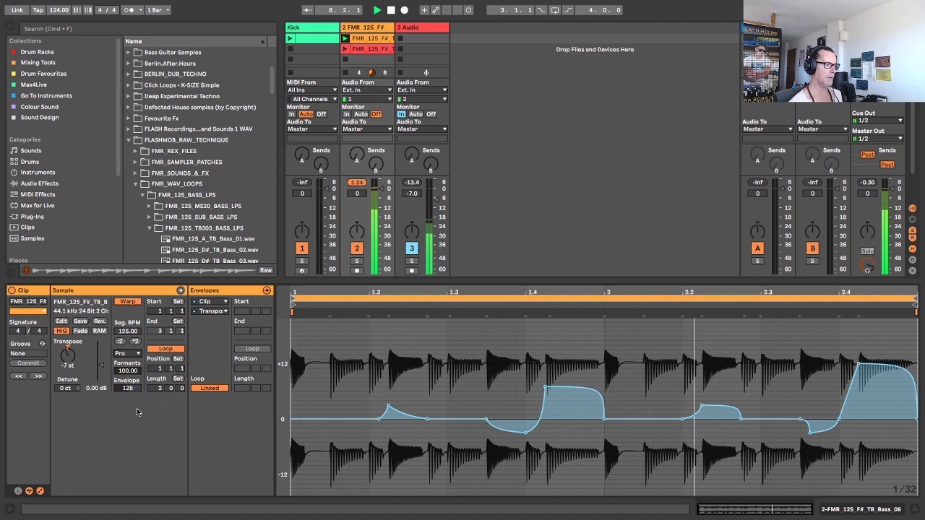
click(128, 354)
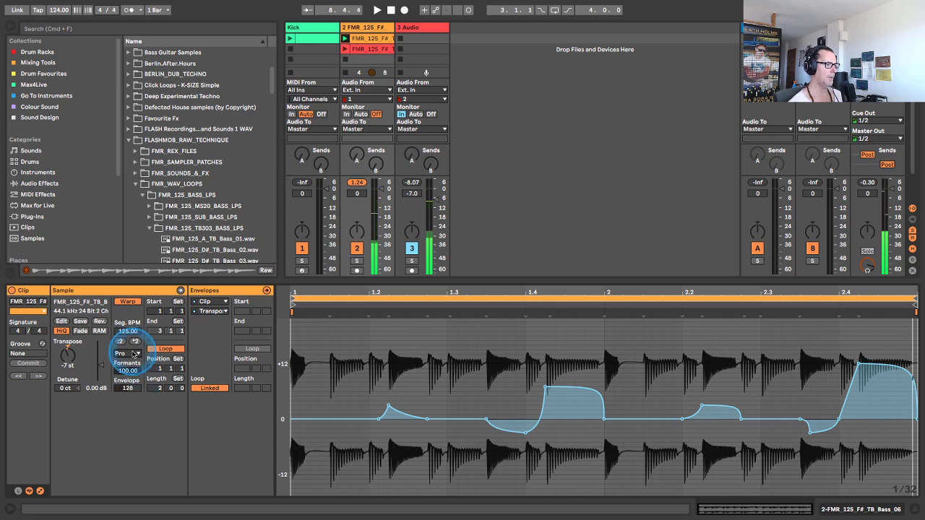
click(128, 363)
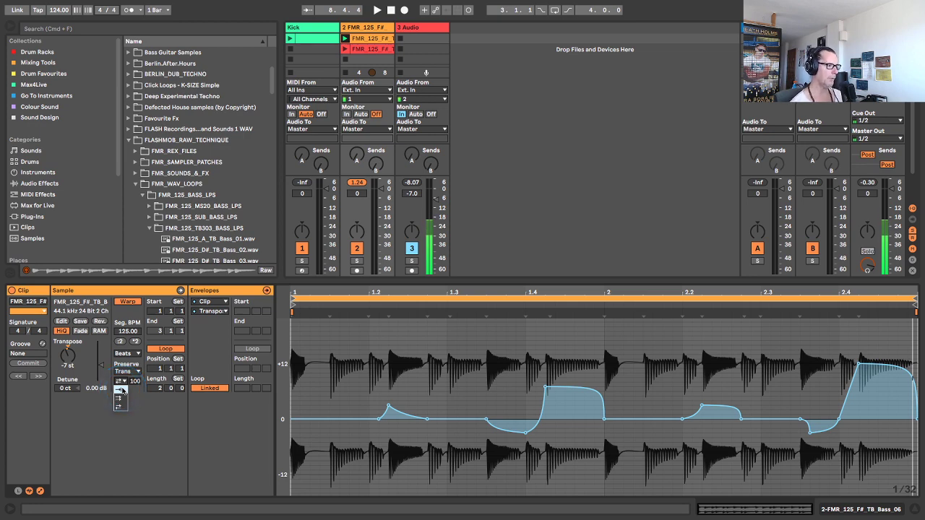
Step: Set the Beats transient loop mode to the single forward arrow, keep Preserve at Transients, and lower the transient envelope to 35 during playback
click(120, 391)
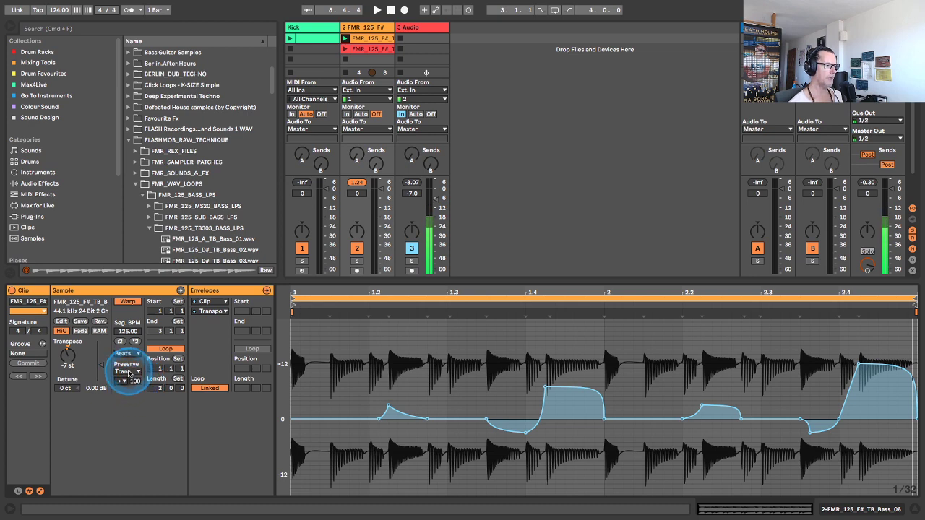
click(129, 373)
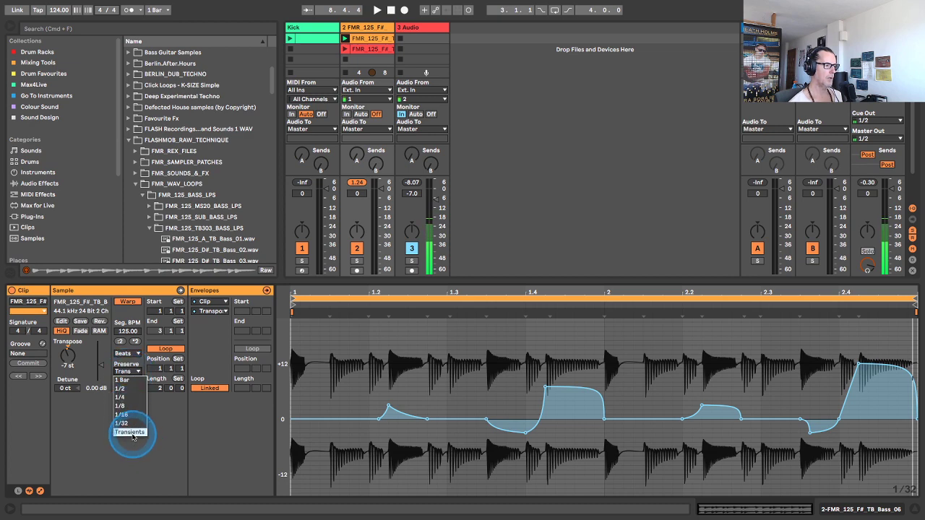
click(130, 433)
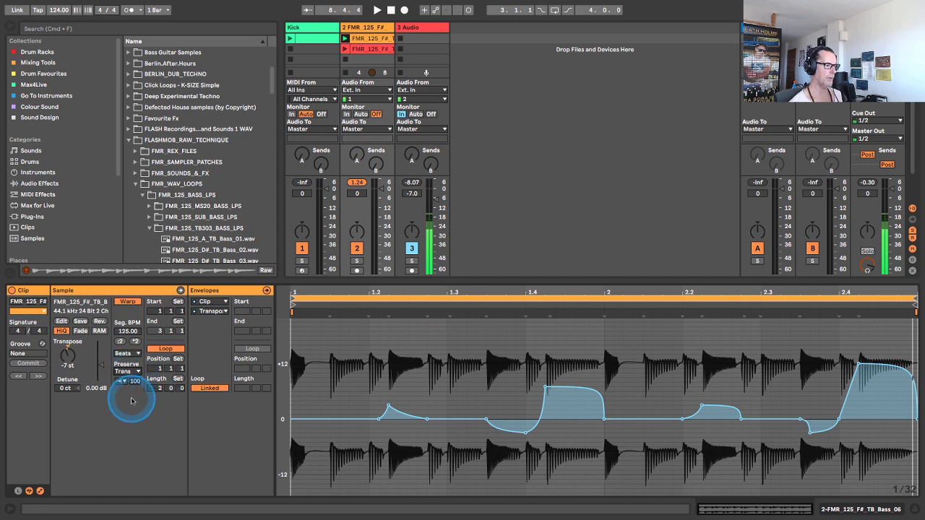
key(space)
drag(135, 378, 134, 380)
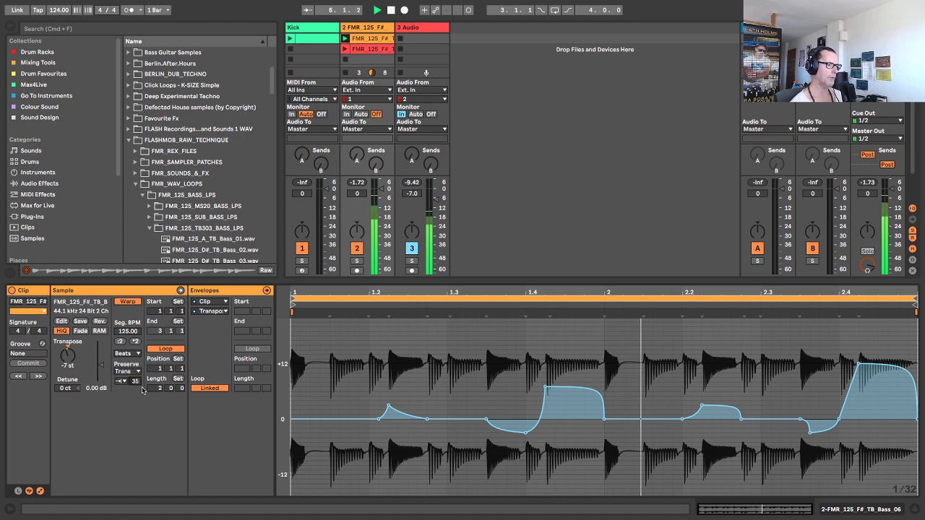
click(135, 381)
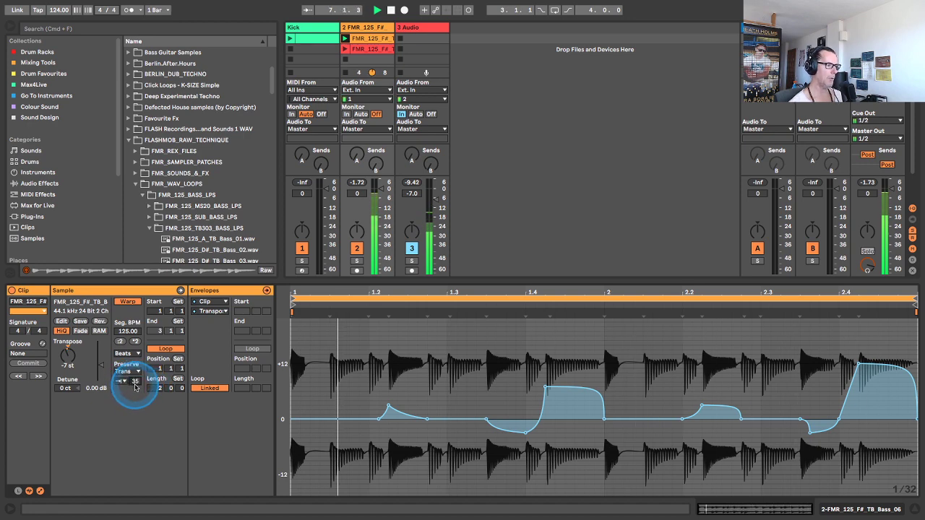
Step: Try a Preserve resolution of 1/16 during playback, and return it to Transients
click(129, 371)
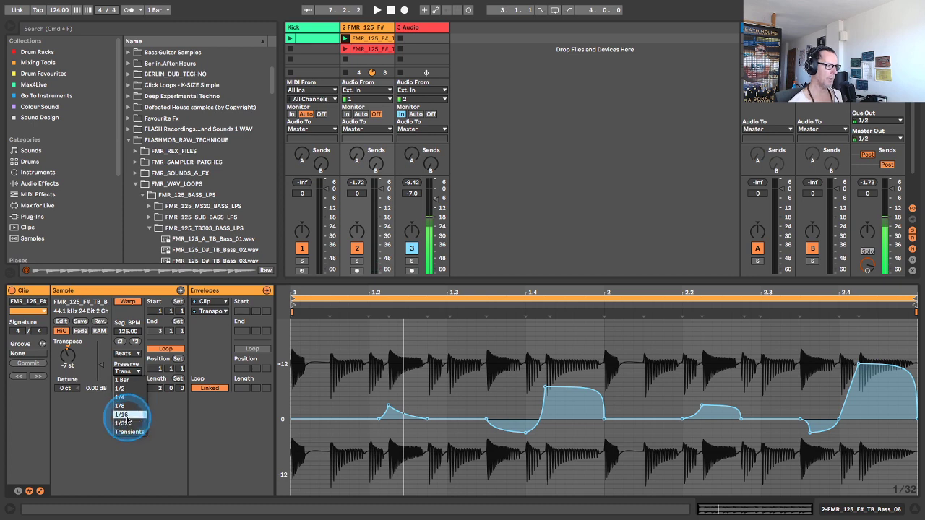
click(126, 417)
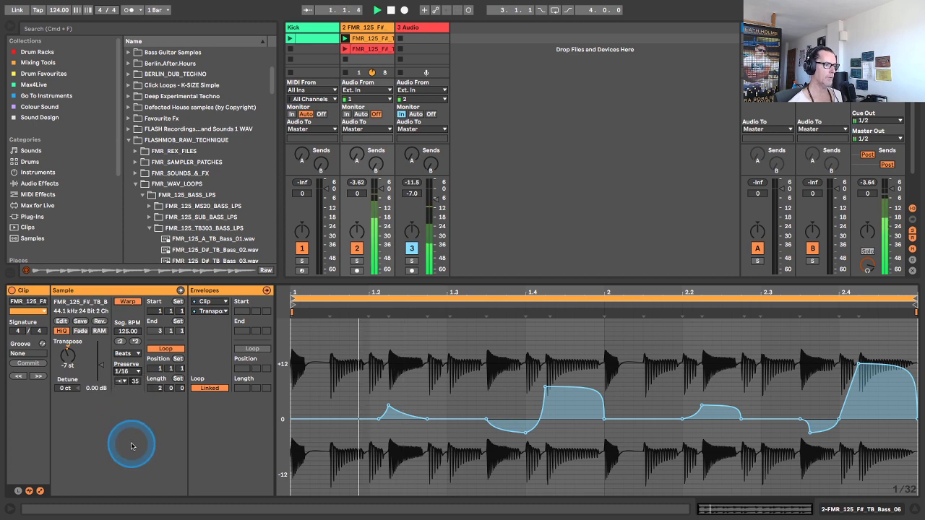
click(132, 446)
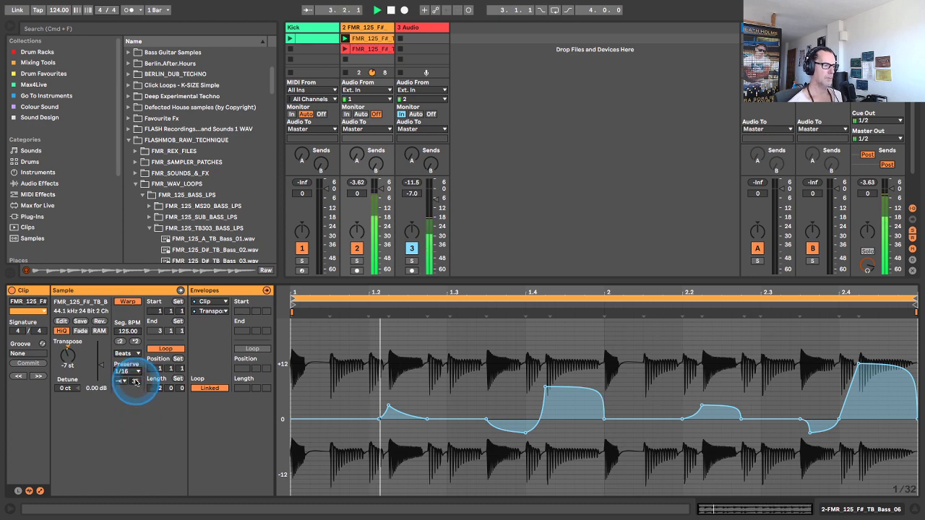
click(135, 373)
click(127, 419)
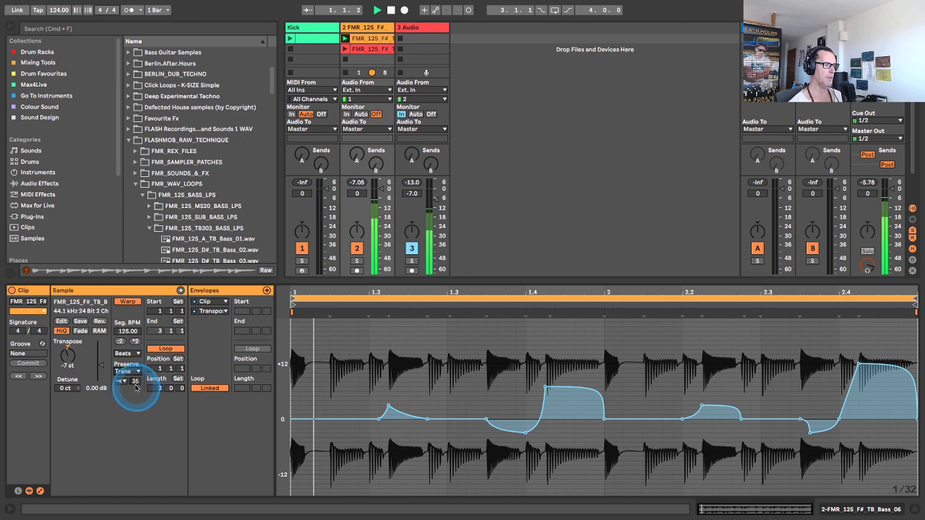
Step: Try a transient envelope of 63, settle on 50, and transpose the clip to -3 st while auditioning
drag(135, 383, 134, 381)
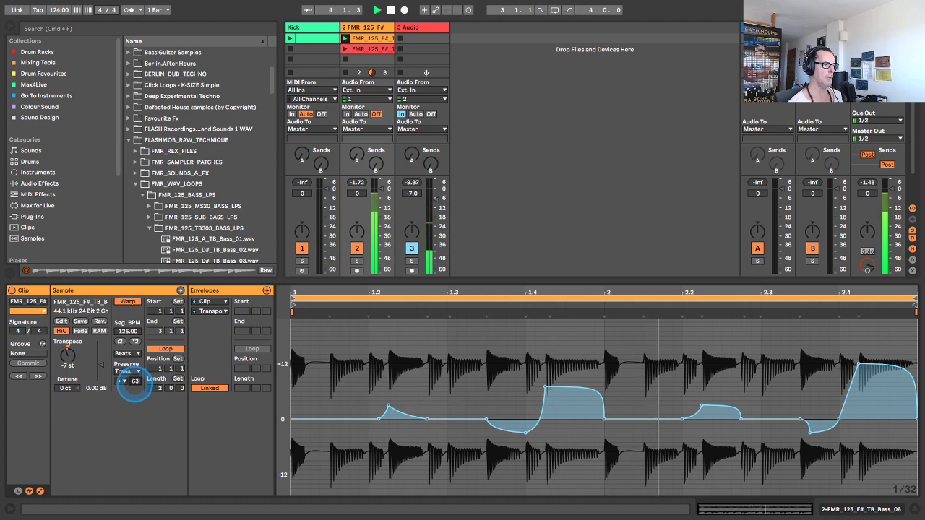
drag(134, 380, 134, 382)
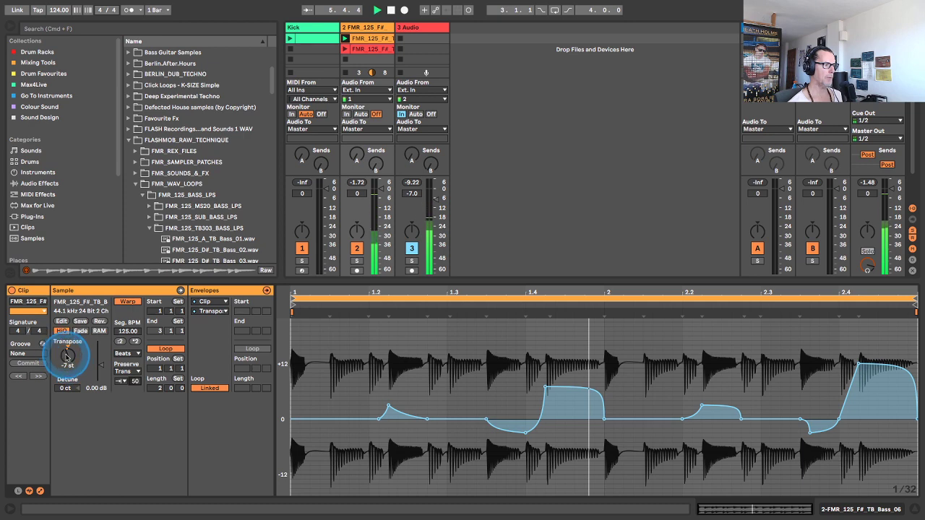
key(space)
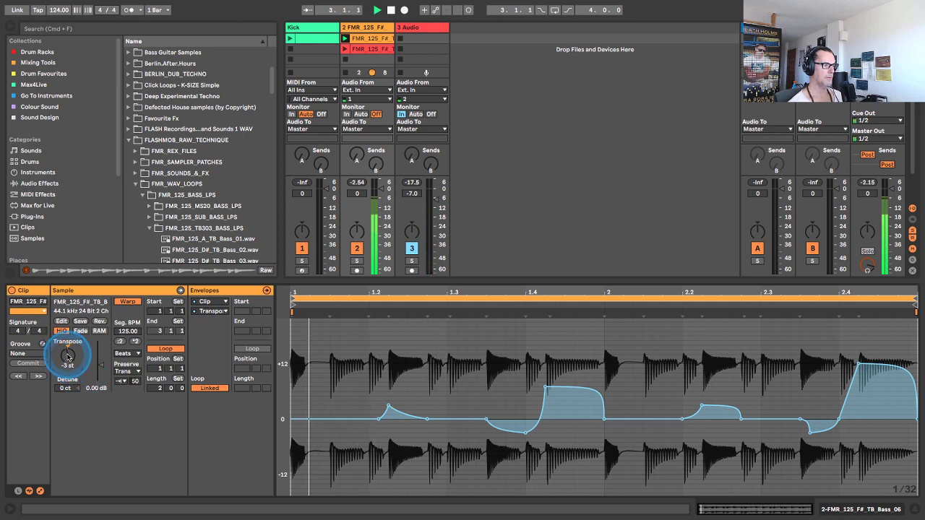
Step: Lower the orange clip's transposition by ear during playback, trying -8 st and settling on -7 st
key(Down)
key(Down)
key(Down)
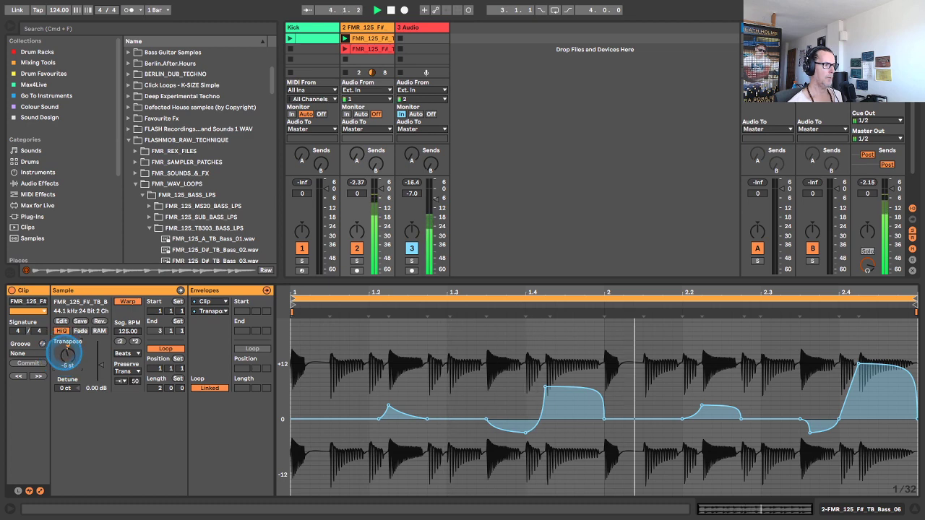
key(Down)
key(Down)
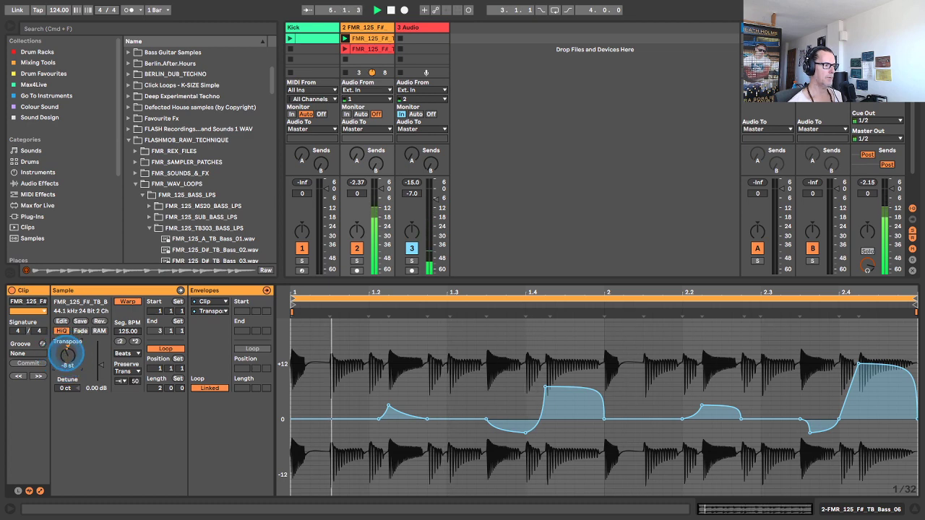
key(Up)
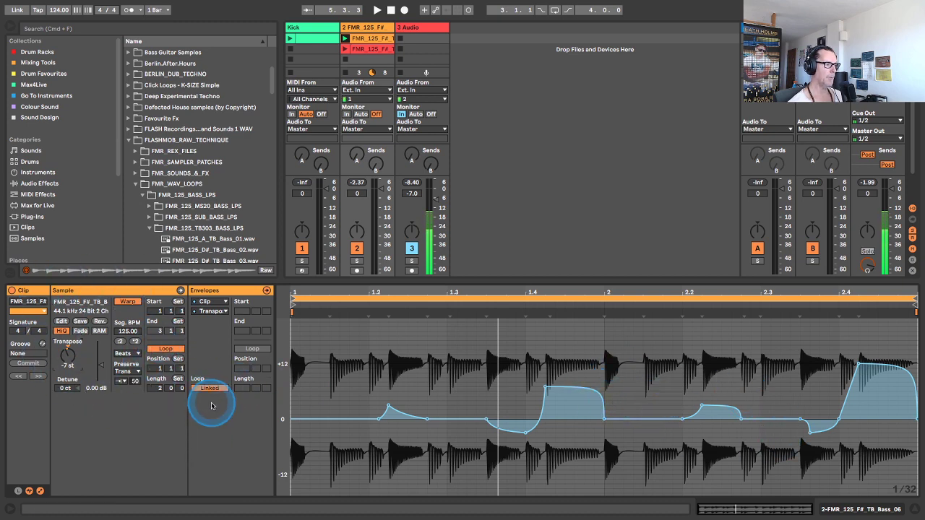
Step: Play the Kick clip together with the orange bass clip, and swap the bass clip's sample for FMR_125_E_TB_Bass_05.wav
scroll(220, 181, down, 3)
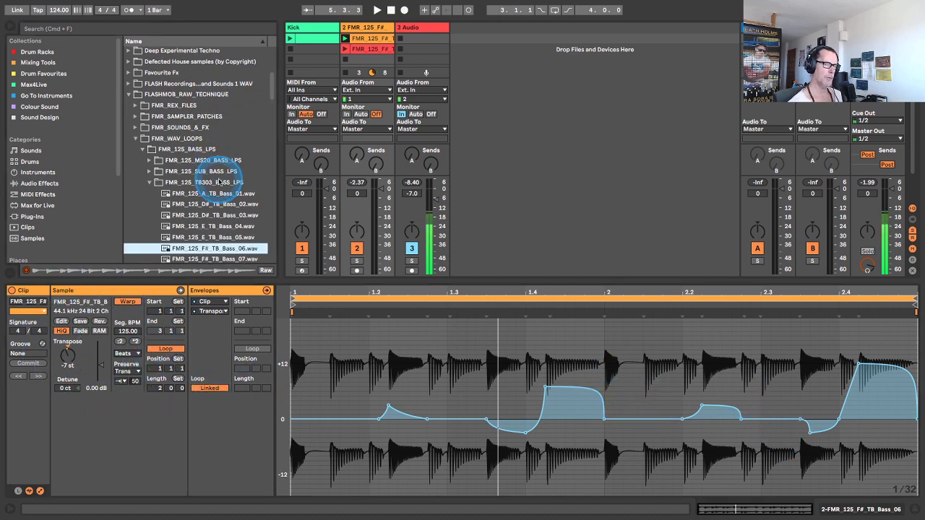
scroll(220, 180, down, 5)
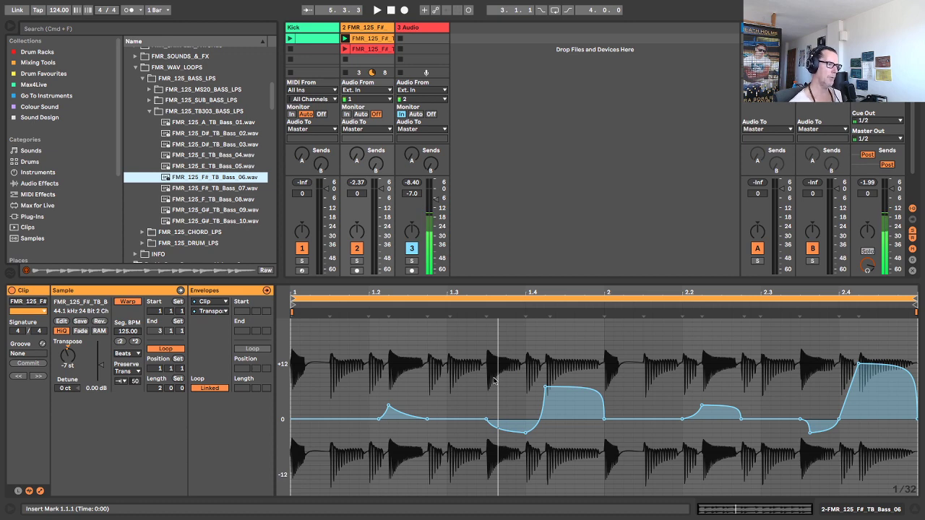
click(291, 38)
click(365, 38)
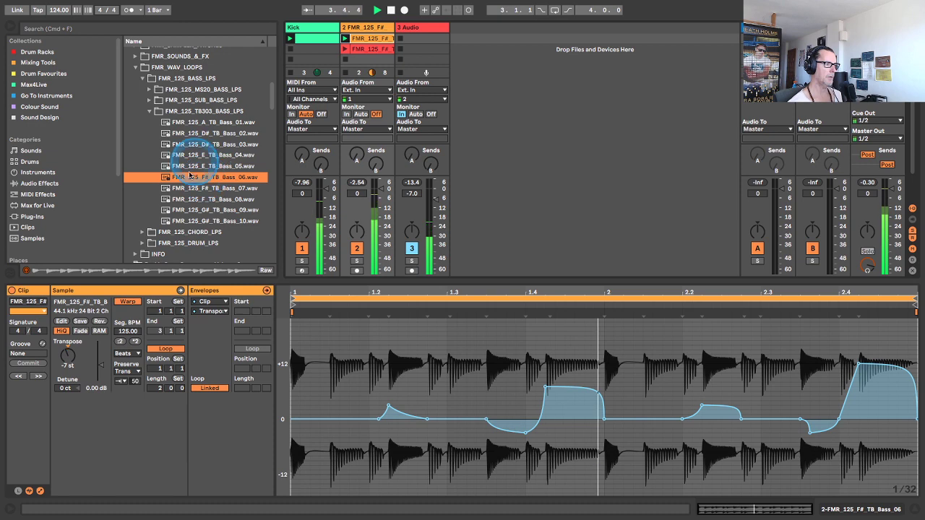
drag(186, 166, 433, 351)
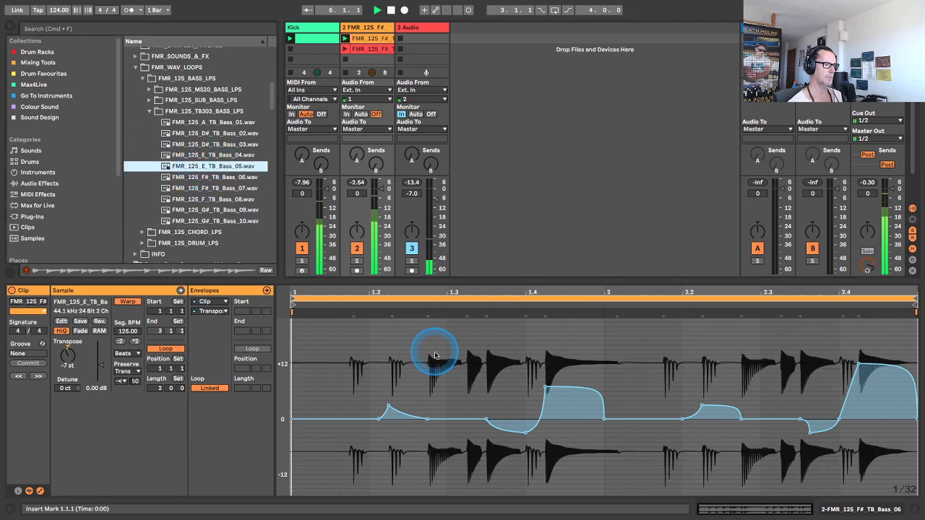
Step: Swap the clip's sample during playback for FMR_125_D#_TB_Bass_03.wav, FMR_125_F#_TB_Bass_07.wav and finally FMR_125_F_TB_Bass_08.wav
key(Up)
key(Up)
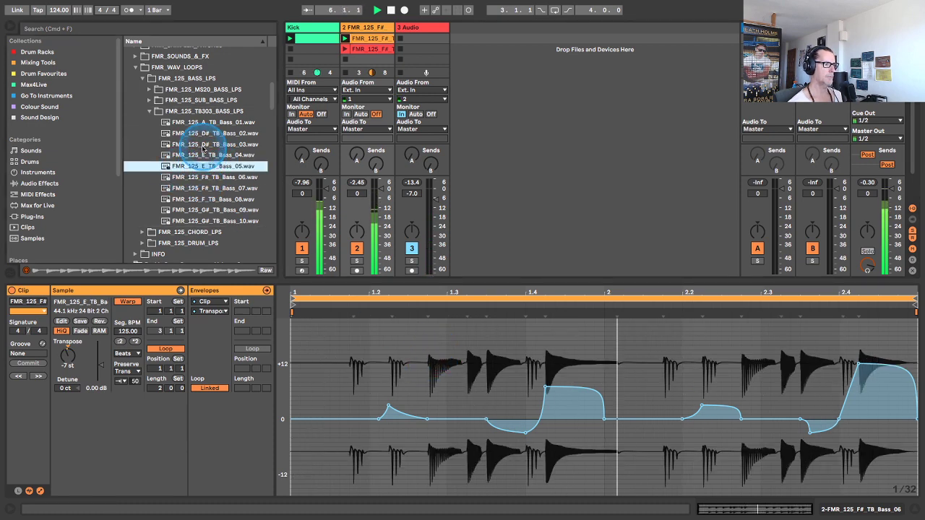
drag(279, 210, 440, 371)
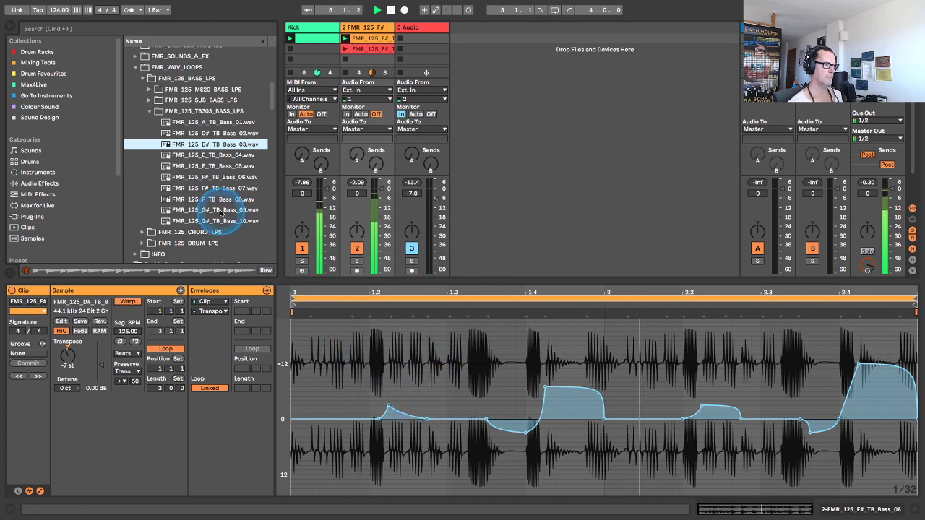
drag(211, 188, 433, 330)
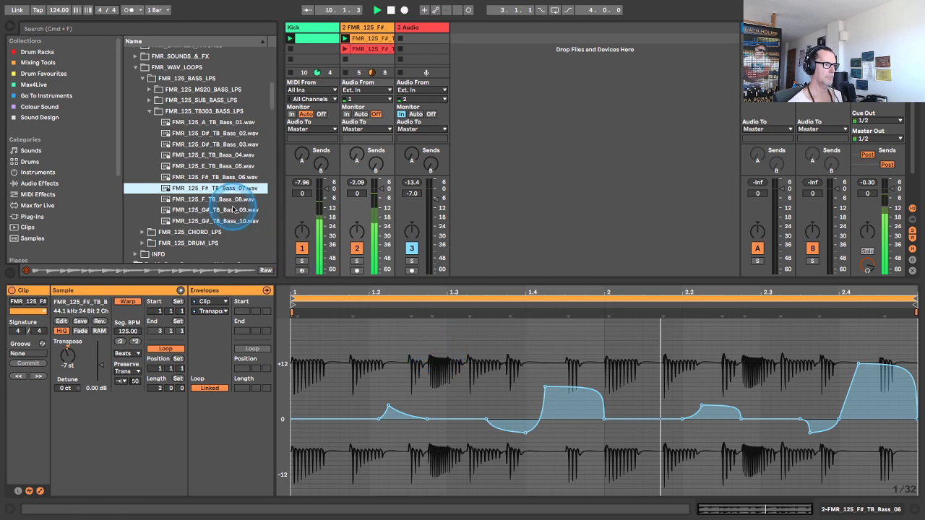
drag(213, 199, 403, 369)
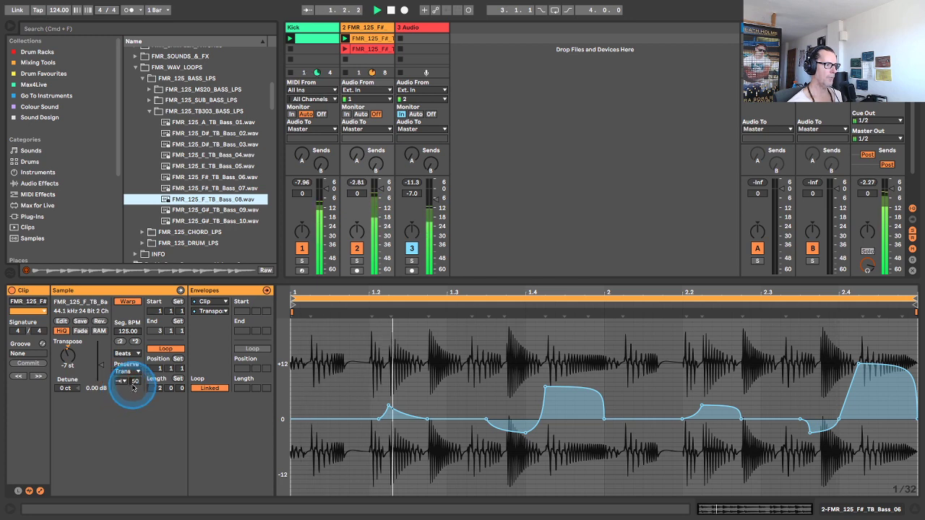
Step: Adjust the transient envelope to 33 during playback, trying a Preserve resolution of 1/16 before returning it to Transients
scroll(133, 381, down, 13)
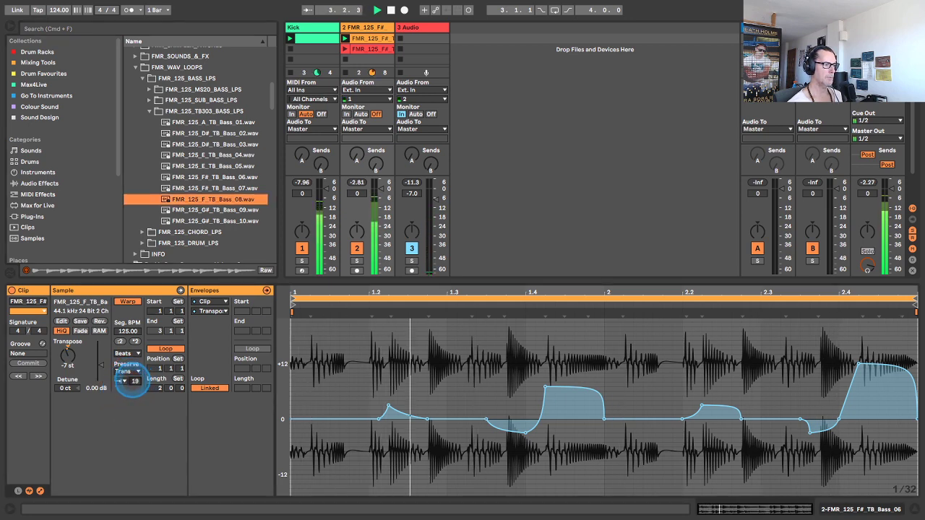
scroll(130, 382, up, 10)
click(130, 372)
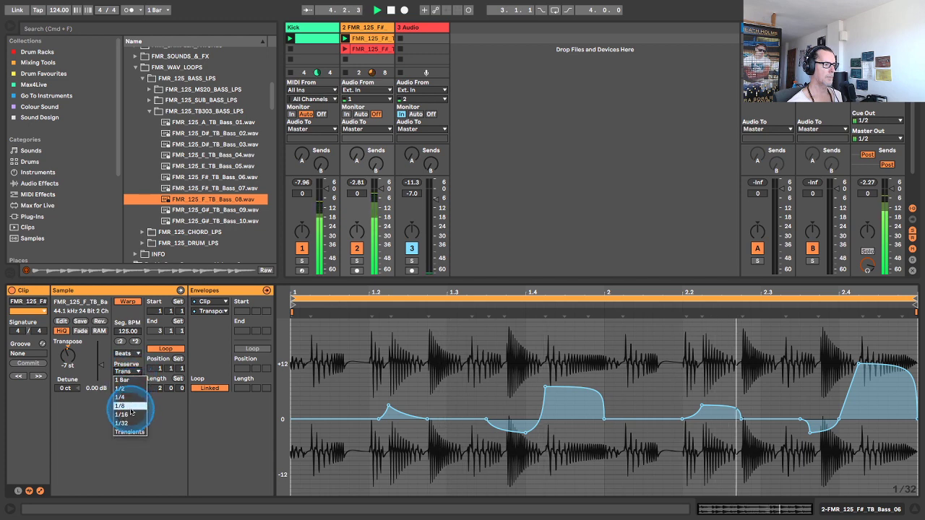
click(128, 413)
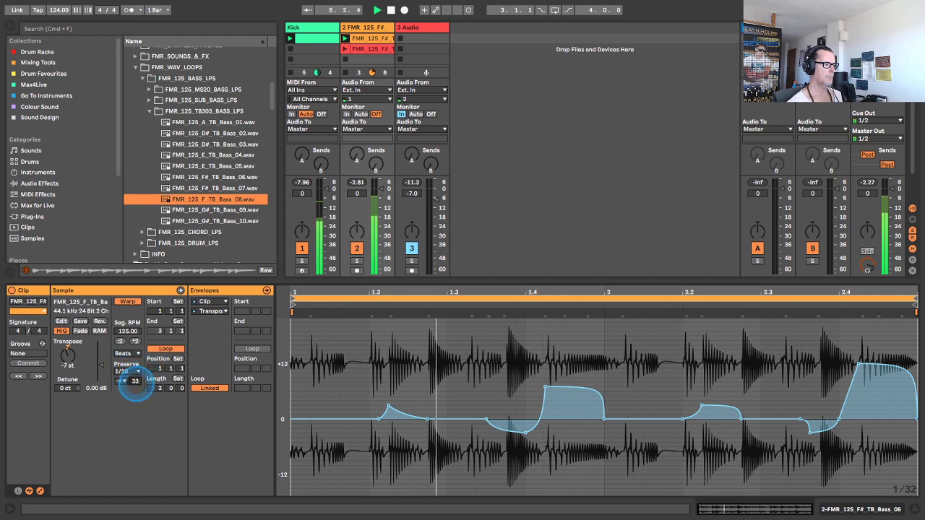
click(129, 372)
click(133, 433)
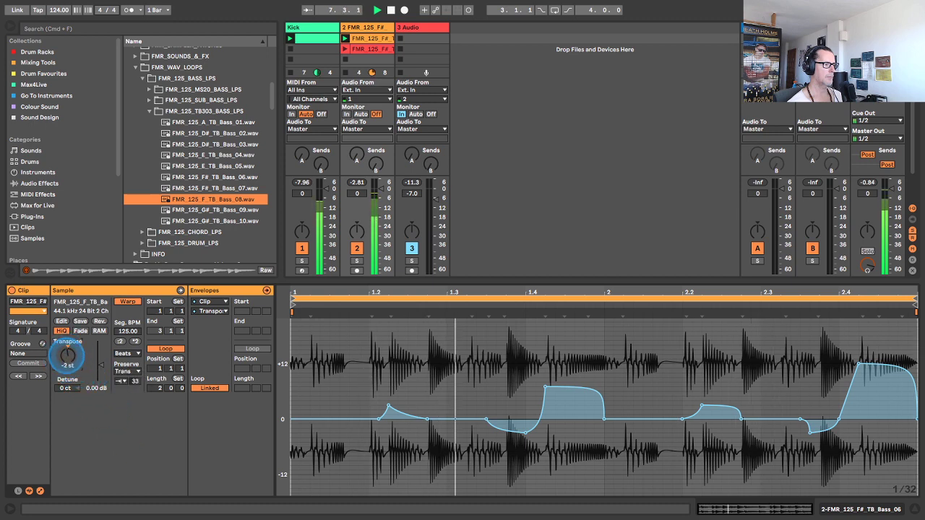
Step: Transpose the clip to 0 st, set its transient envelope to 31, and play the result
mouse_move(68, 354)
mouse_down()
mouse_move(82, 393)
mouse_move(61, 341)
mouse_up()
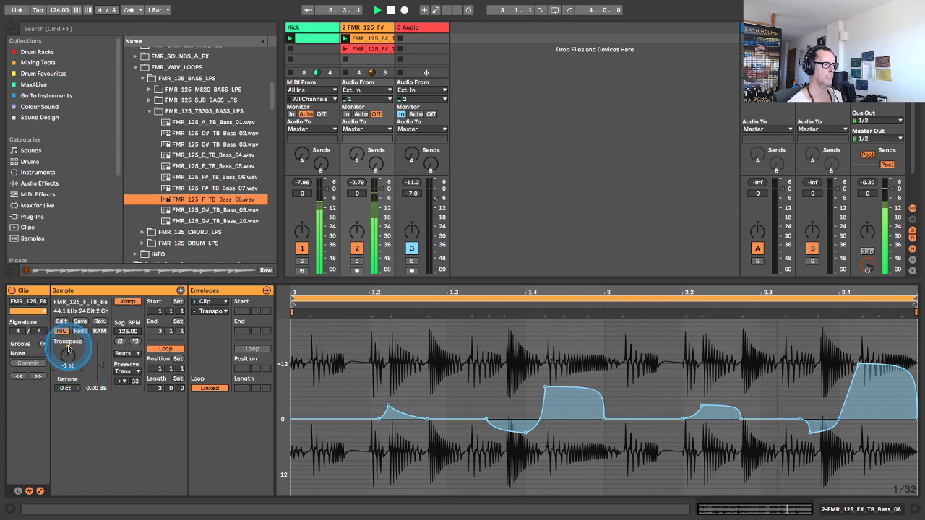
drag(132, 381, 134, 381)
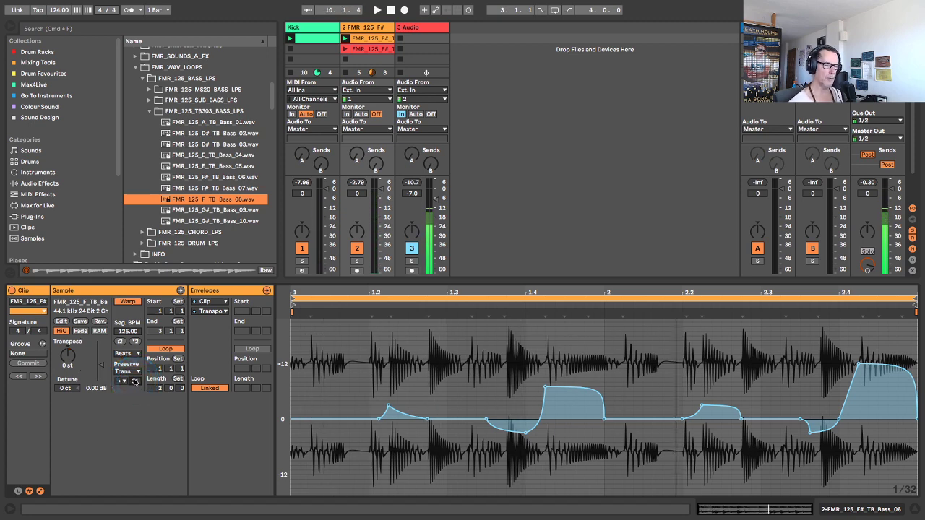
drag(133, 381, 435, 277)
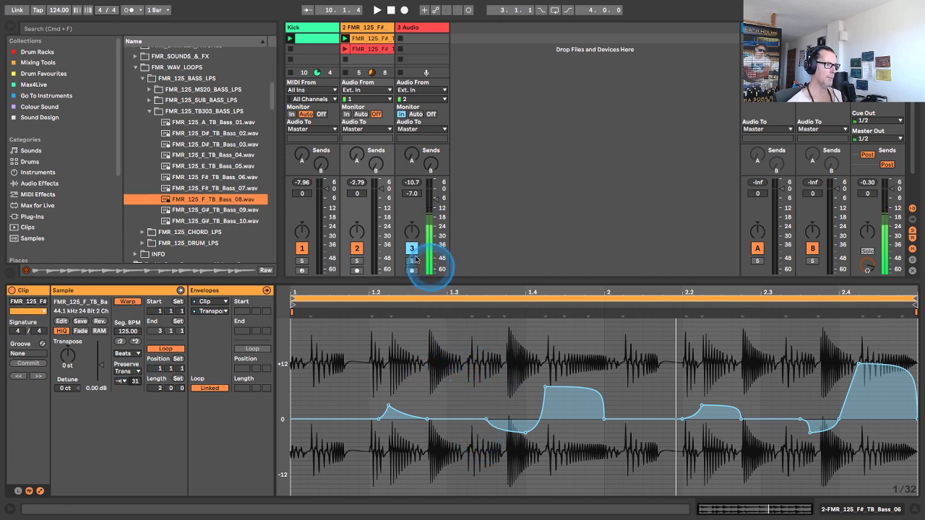
key(space)
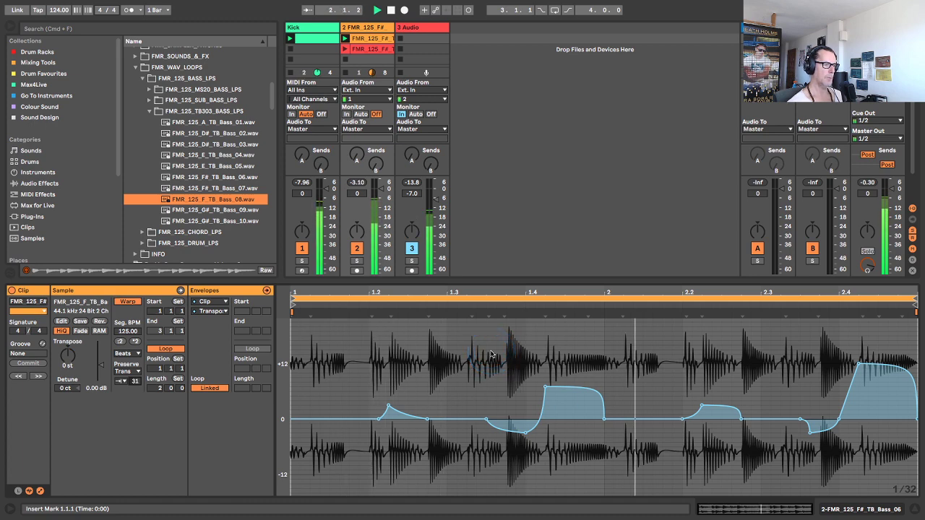
drag(859, 430, 837, 446)
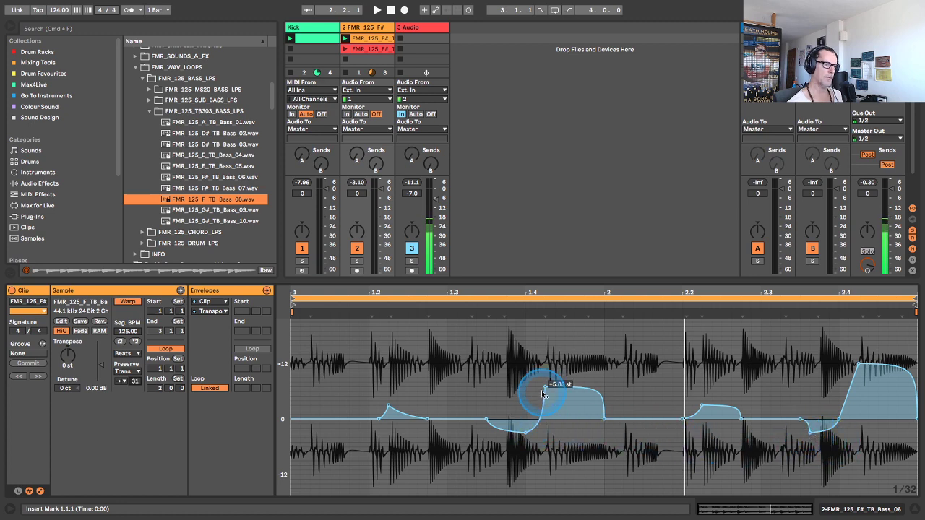
drag(545, 394, 528, 417)
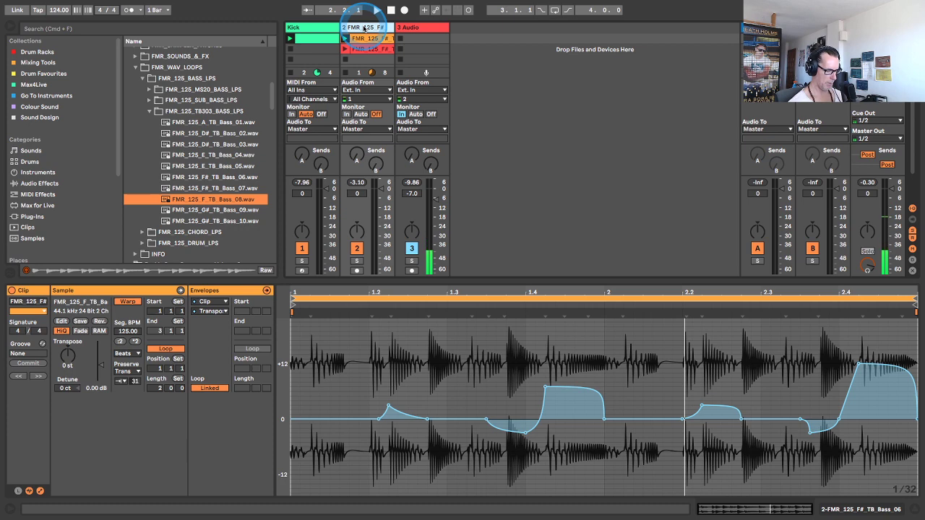
Step: Duplicate the second track with the TB303 clips, and move the copy's red clip down to the third slot
key(super+d)
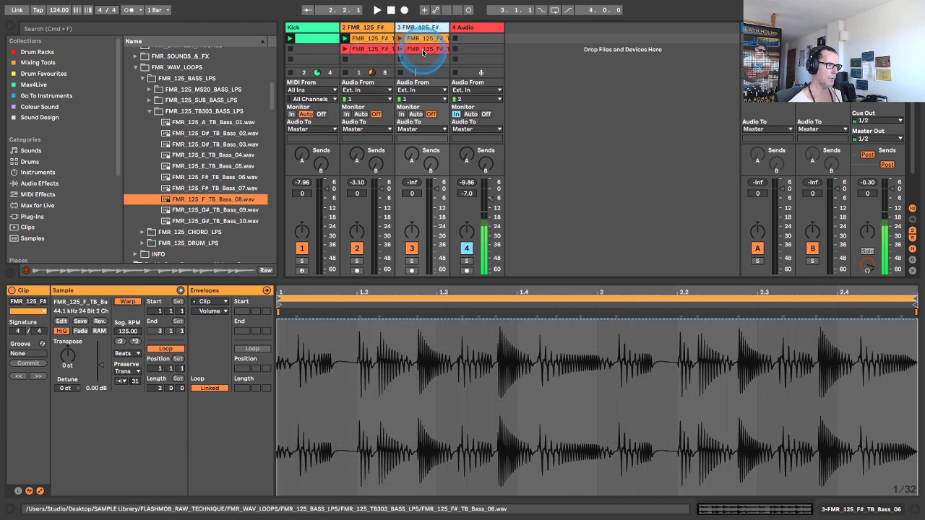
drag(423, 49, 423, 59)
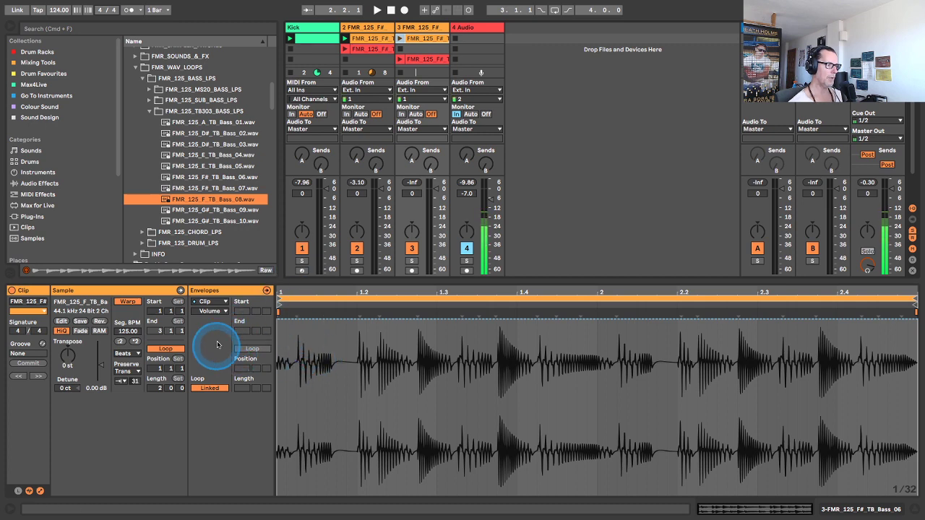
Step: Display the Transposition envelope of the orange clip in the duplicated track
click(210, 311)
click(206, 324)
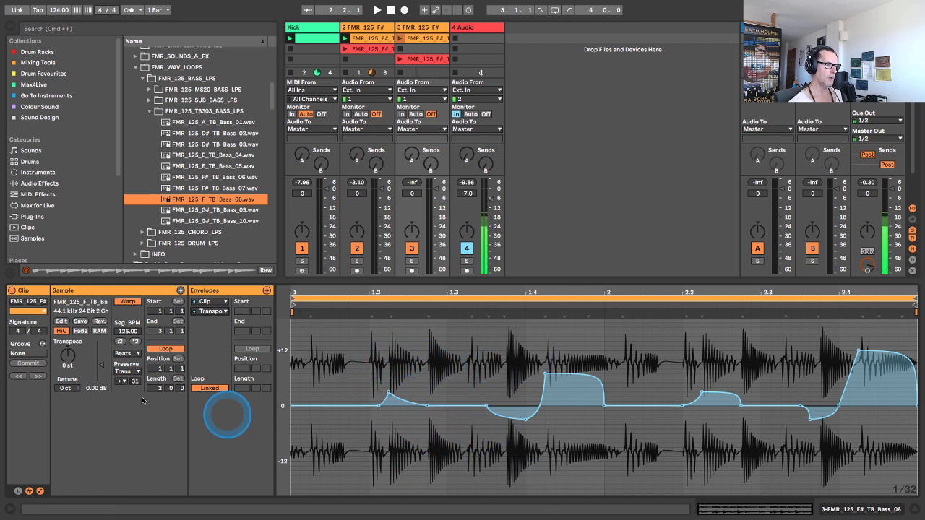
Step: Collapse the FMR_125_BASS_LPS folder and expand the FMR_125_CHORD_LPS folder in the sample browser
click(148, 114)
click(141, 80)
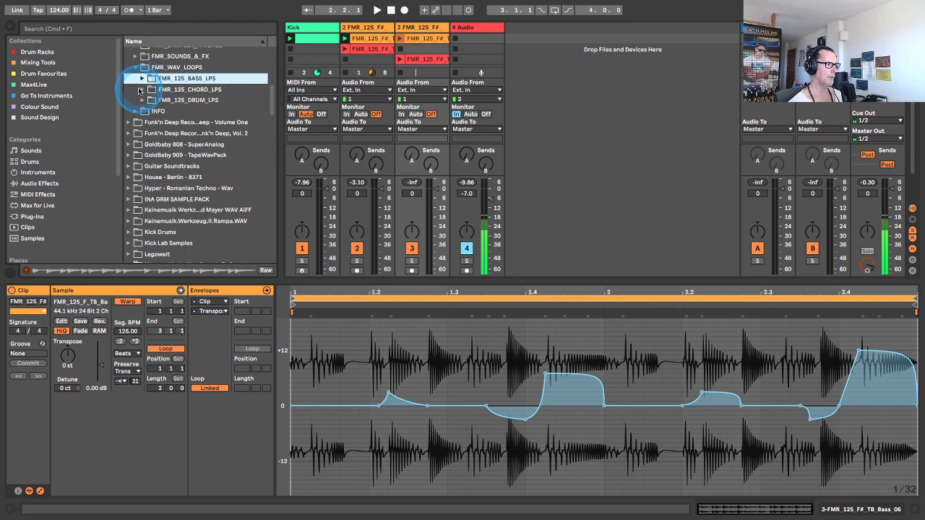
click(140, 89)
scroll(186, 181, down, 3)
Step: Preview the chord loops FMR_125_D_Chord_15, FMR_125_D_Chord_20, FMR_125_F_Chord_26 and FMR_125_F_Chord_27 from the browser
click(211, 216)
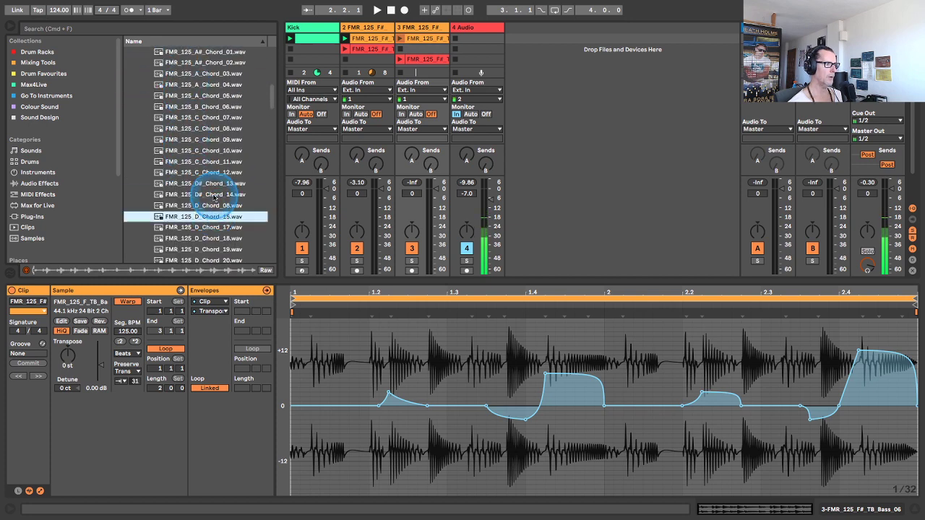
scroll(210, 195, down, 3)
click(206, 195)
scroll(206, 195, down, 1)
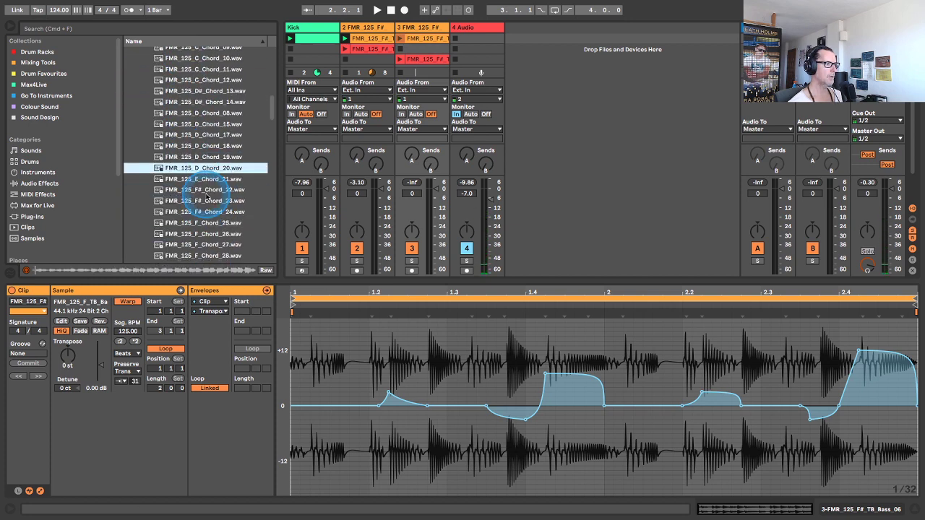
scroll(207, 195, down, 2)
click(200, 186)
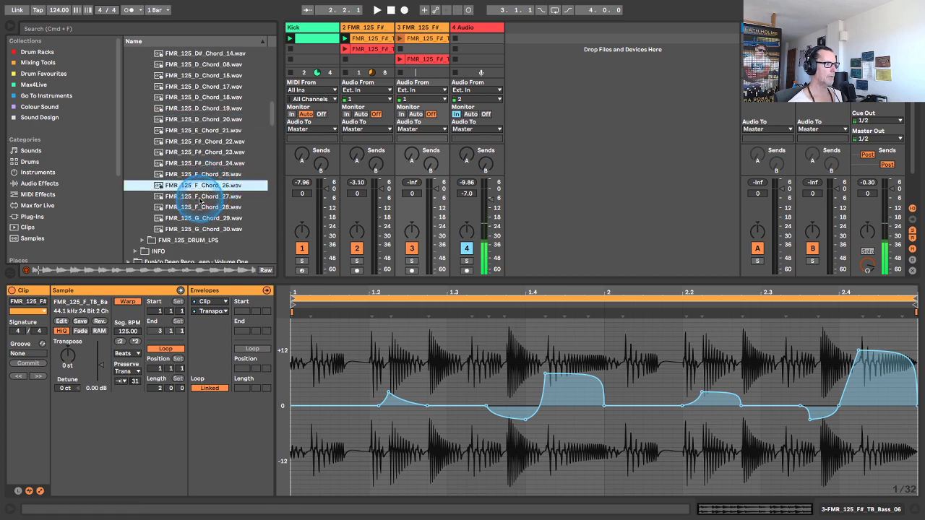
click(200, 197)
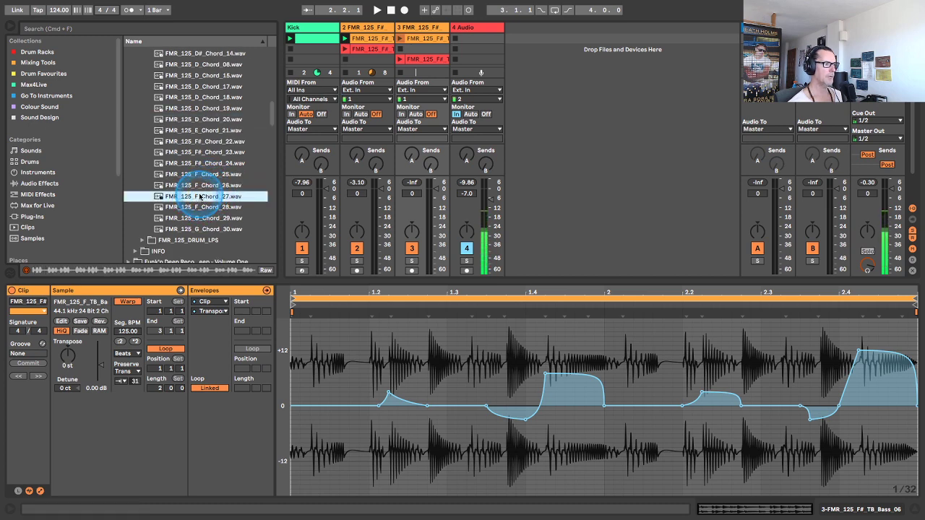
Step: Try FMR_125_F_Chord_27.wav as the duplicated clip's sample, and play it with the kick and bass
drag(199, 197, 367, 346)
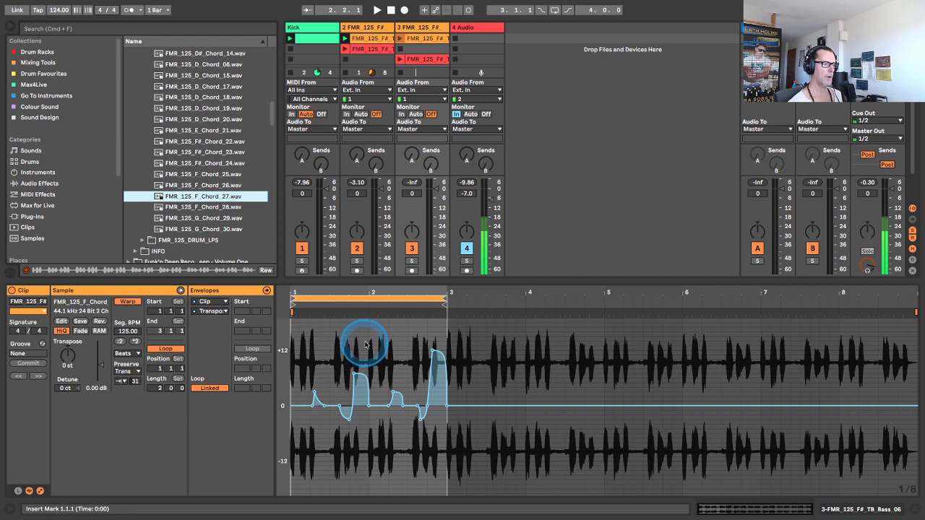
key(space)
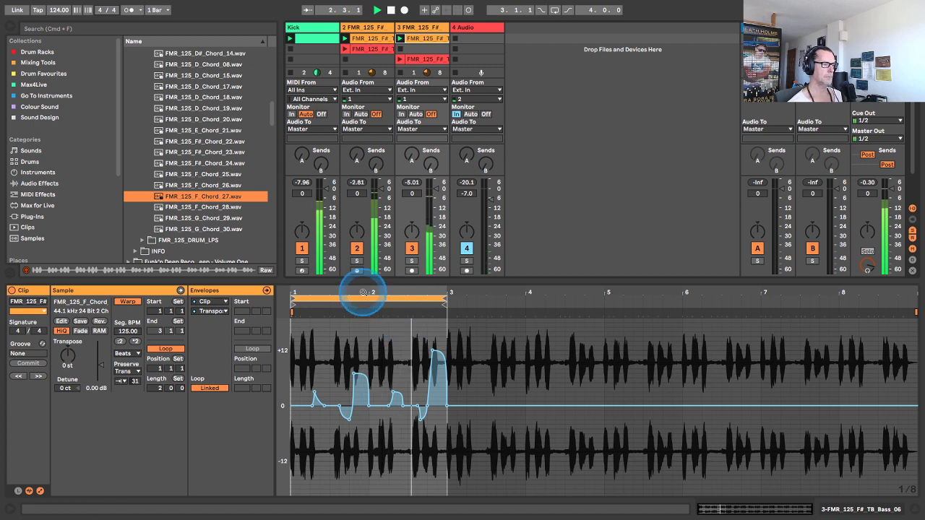
drag(361, 289, 427, 290)
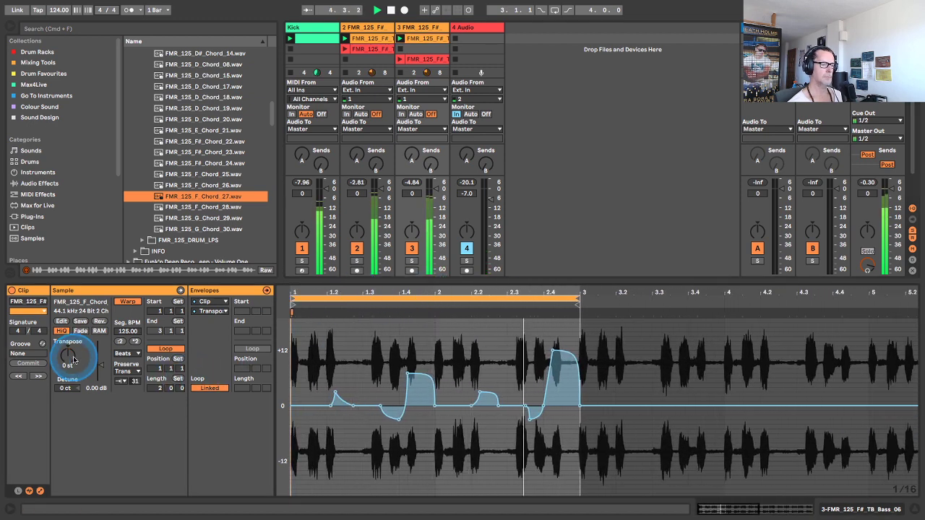
Step: Preview FMR_125_F_Chord_28 and FMR_125_G_Chord_29, then replace the duplicated clip's sample with FMR_125_G_Chord_29.wav and play it
click(199, 207)
click(190, 218)
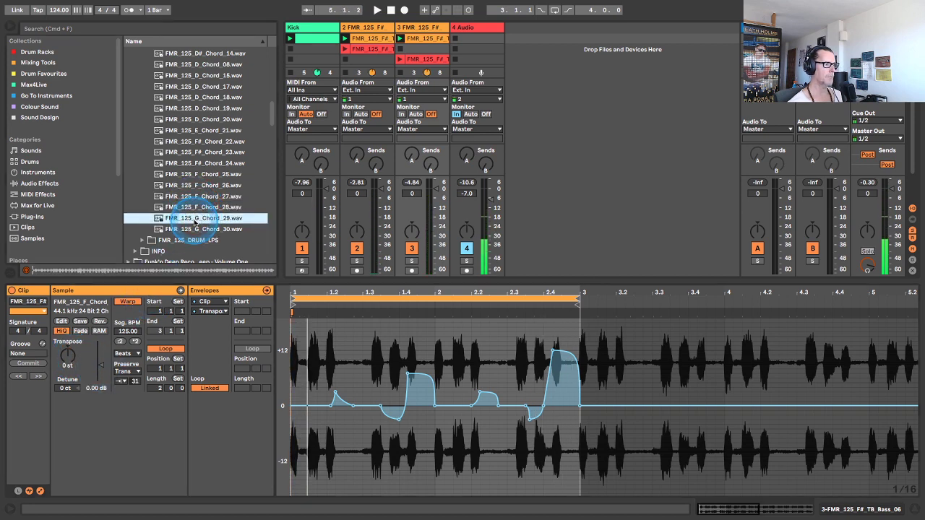
drag(190, 217, 388, 371)
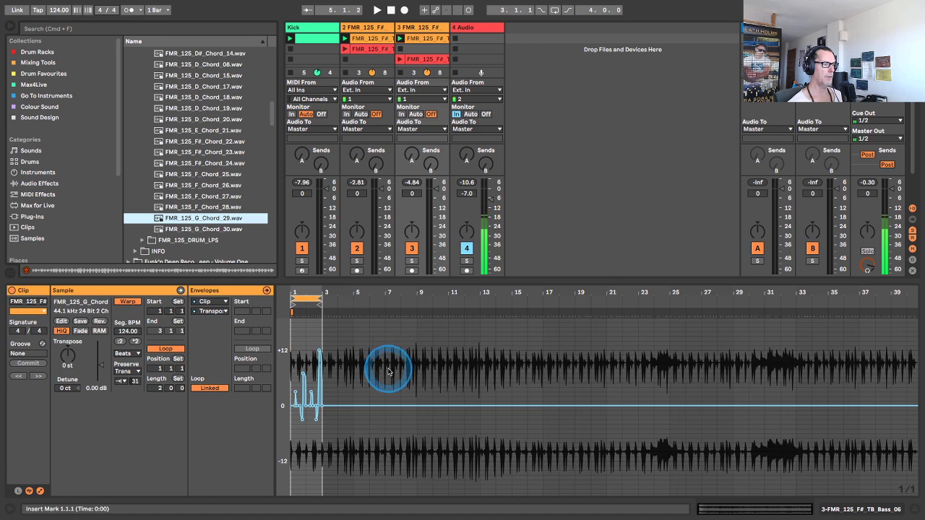
drag(302, 292, 304, 295)
Step: Preview the chord loops FMR_125_G_Chord_30, F_Chord_26, F_Chord_25, F#_Chord_24, F#_Chord_23 and F#_Chord_22 from the browser
click(191, 229)
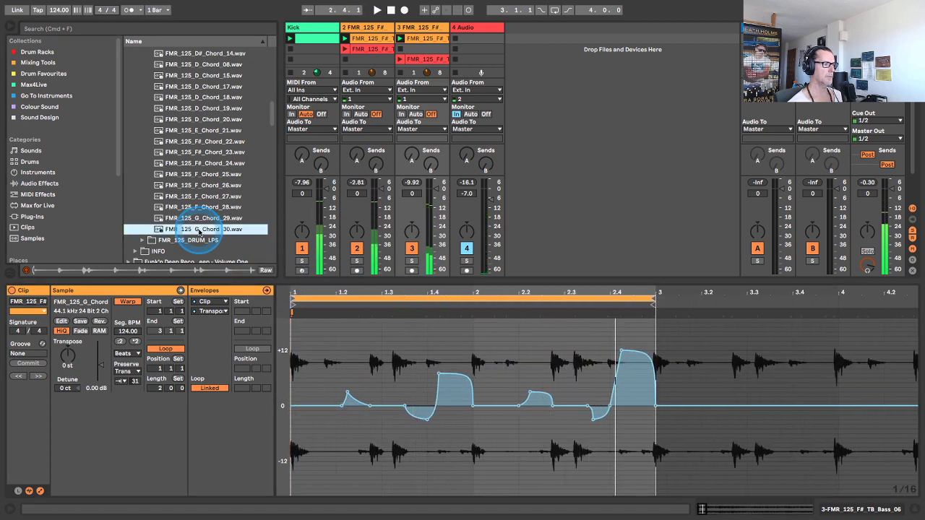
click(196, 185)
click(196, 174)
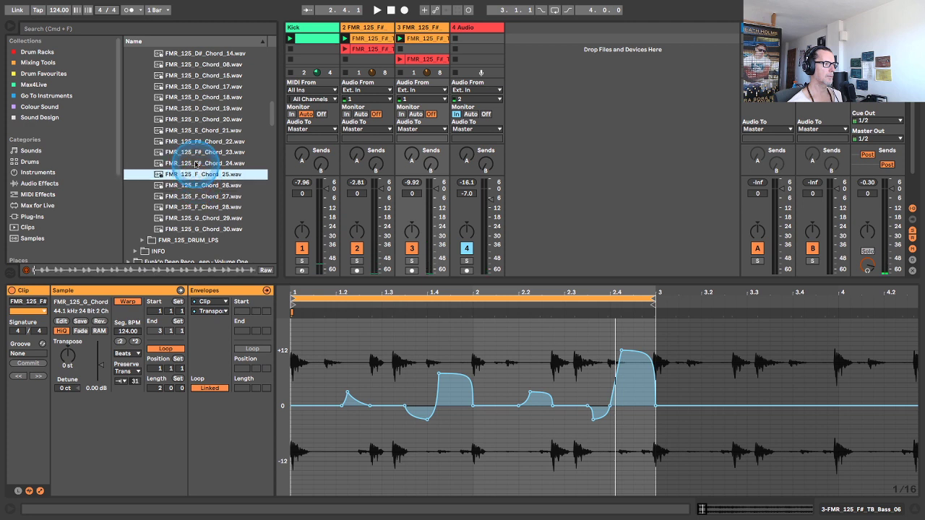
click(195, 162)
click(196, 152)
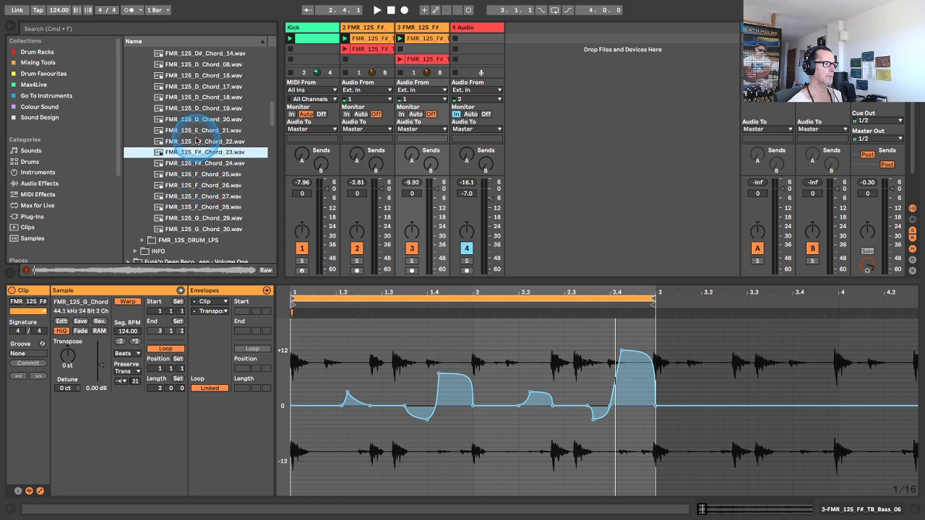
click(197, 141)
Step: Replace the duplicated clip's sample with FMR_125_F#_Chord_22.wav and play it with the kick and bass
drag(195, 143, 372, 355)
click(343, 320)
drag(306, 296, 440, 294)
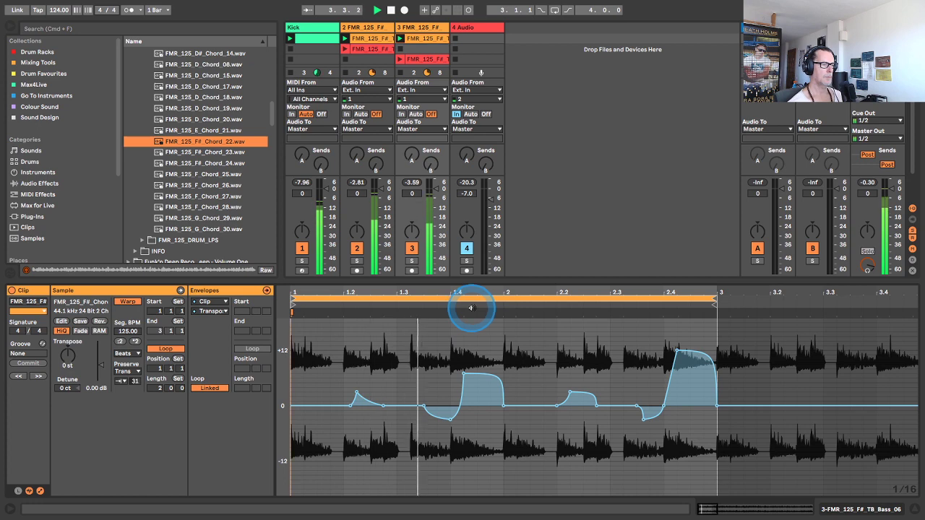
Step: Set the chord clip's transient envelope to 60 and its transpose to -7 st by ear, and stop playback
drag(134, 390, 134, 383)
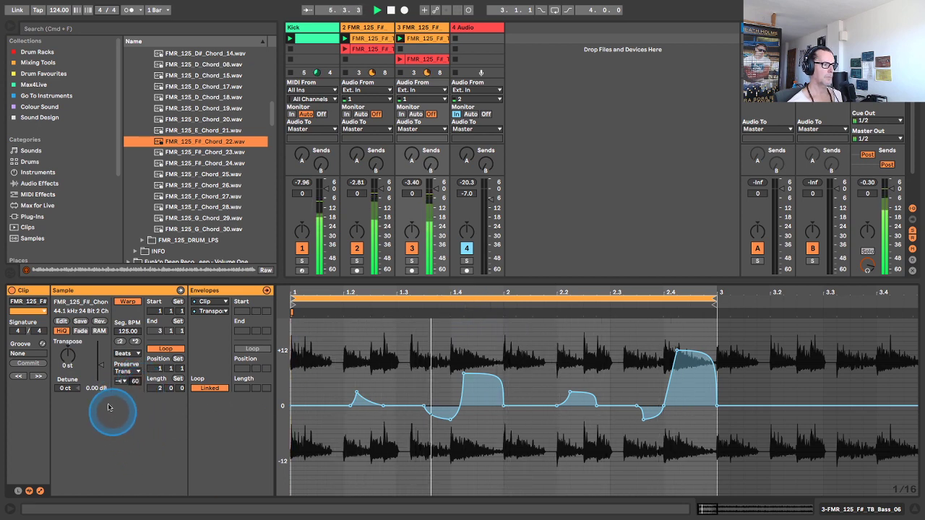
mouse_move(62, 356)
mouse_down()
mouse_move(61, 342)
mouse_move(67, 373)
mouse_up()
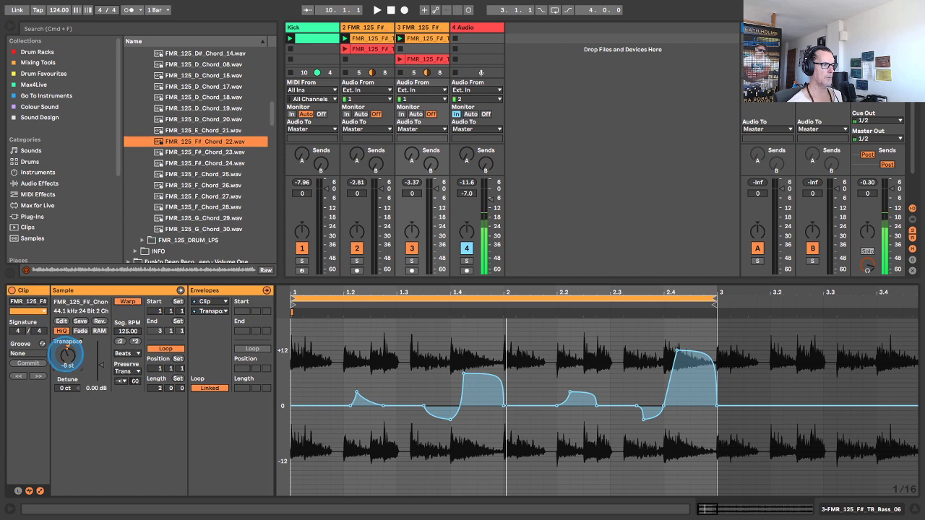
drag(66, 374, 67, 357)
key(space)
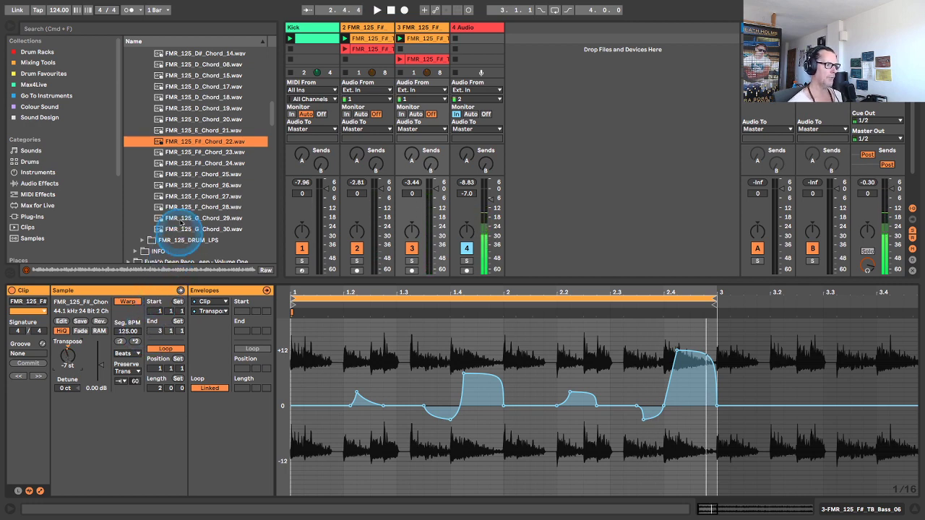
Step: Collapse the FMR_125_CHORD_LPS, FMR_WAV_LOOPS and FLASHMOB_RAW_TECHNIQUE folders in the sample browser
scroll(206, 210, up, 3)
scroll(205, 211, up, 3)
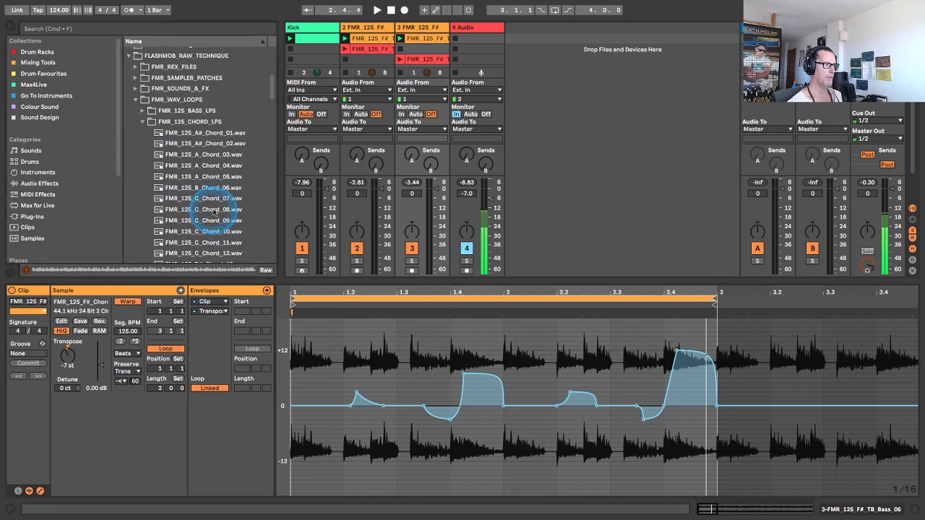
click(142, 122)
click(471, 370)
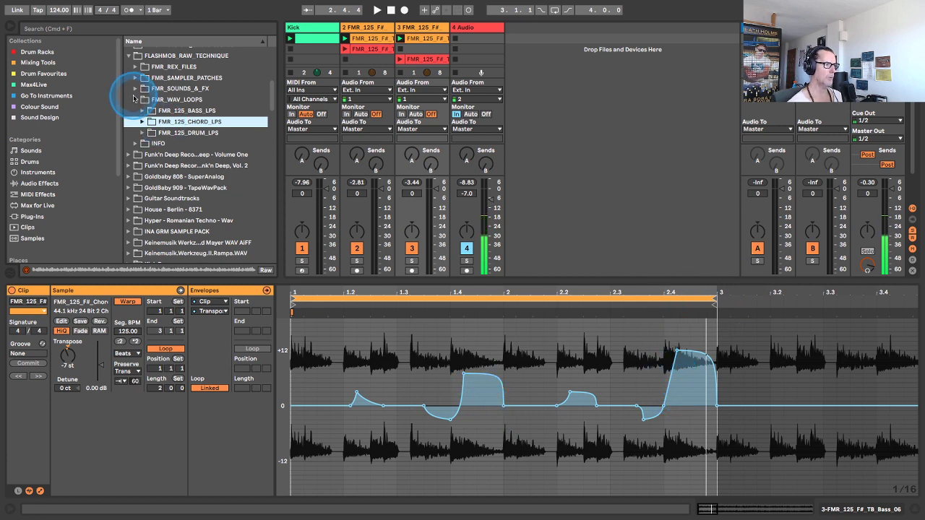
click(135, 99)
click(128, 56)
Step: Locate the FLASHMOB_RAW_TECHNIQUE pack in the sample library and expand it to show its subfolders
scroll(166, 120, up, 5)
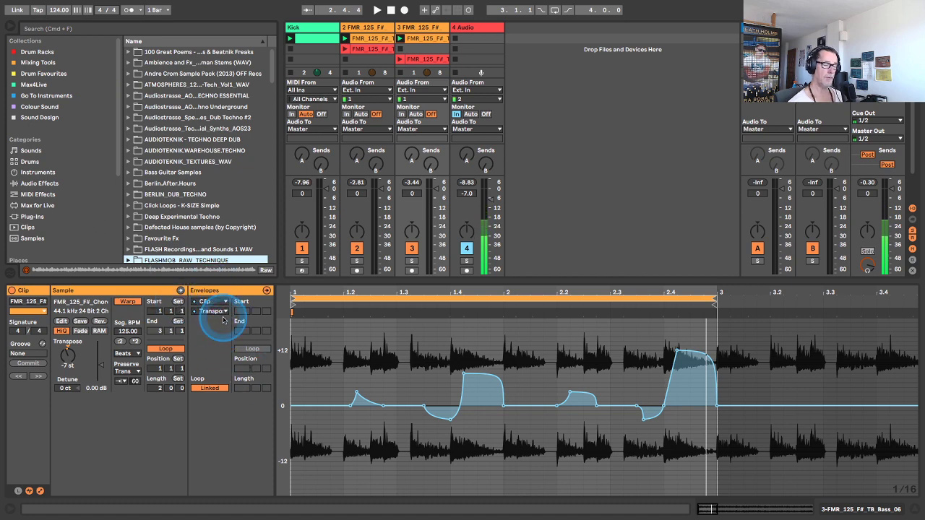
scroll(159, 209, down, 3)
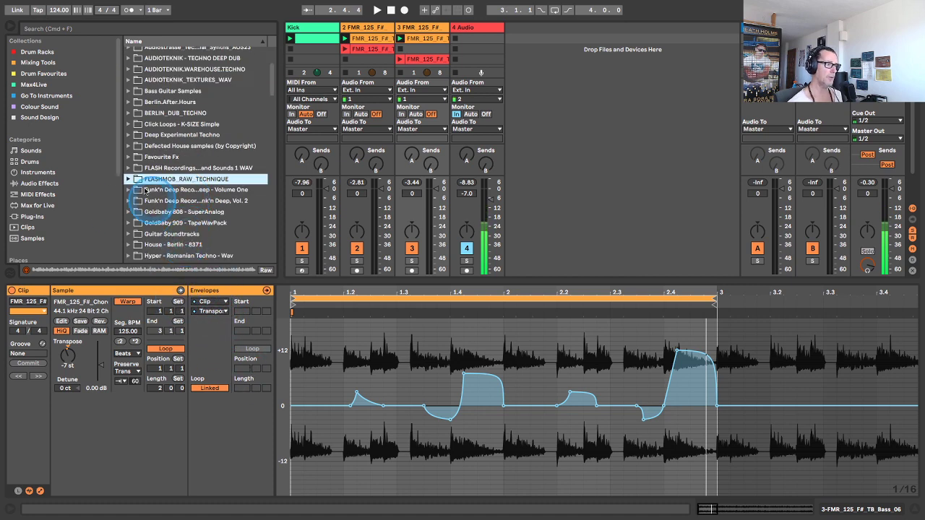
click(127, 179)
scroll(145, 194, down, 3)
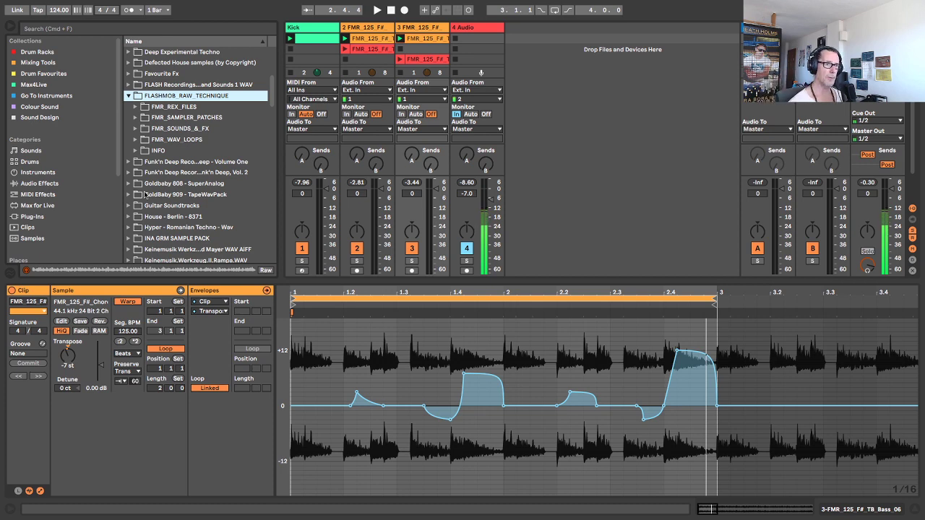
mouse_move(169, 6)
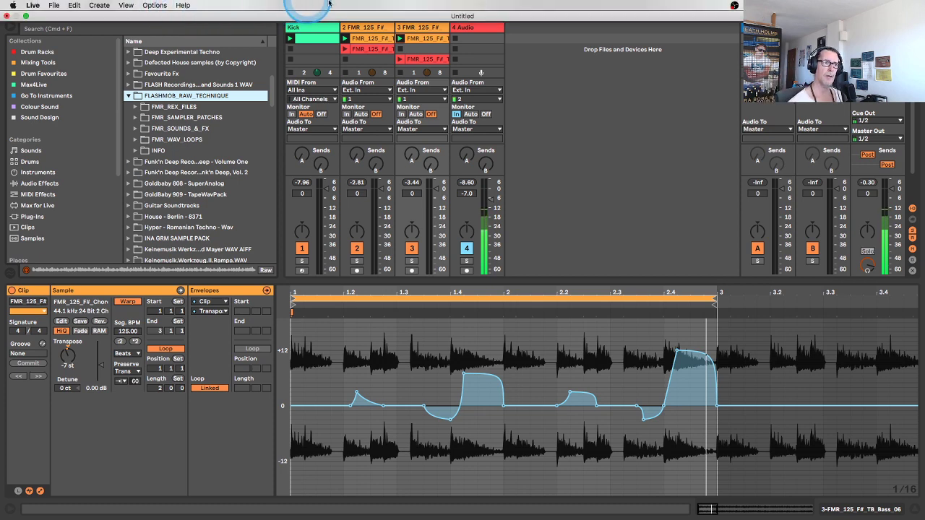
click(733, 5)
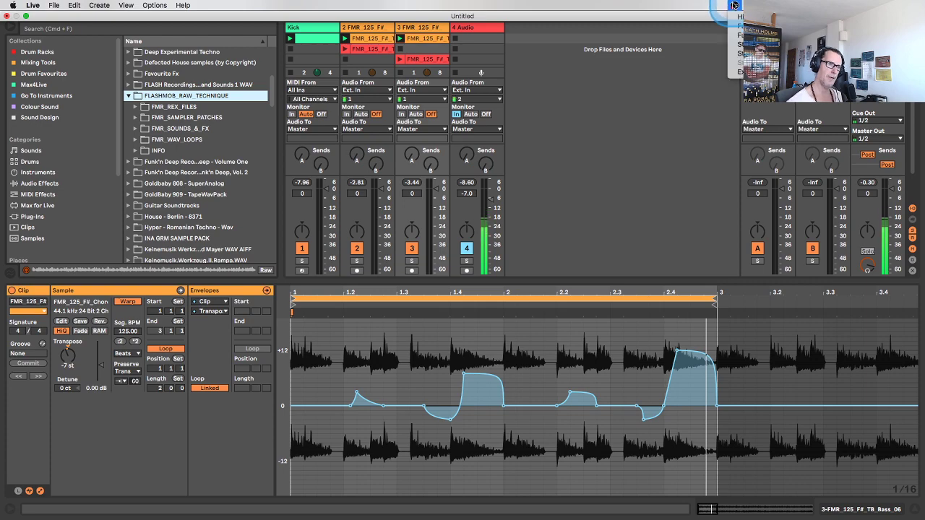